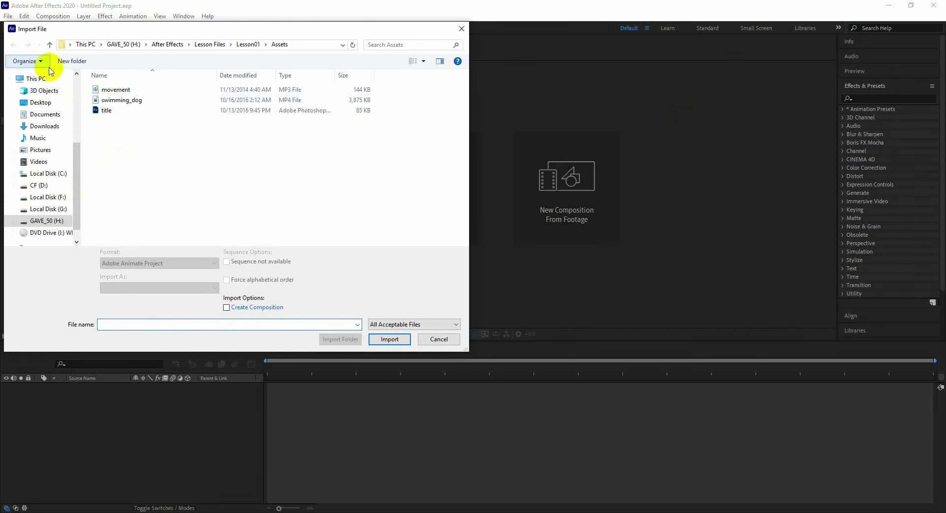
# Import the movement and swimming_dog files from the Assets folder of Lesson01 as footage.
pyautogui.click(49, 45)
pyautogui.click(49, 44)
pyautogui.click(49, 44)
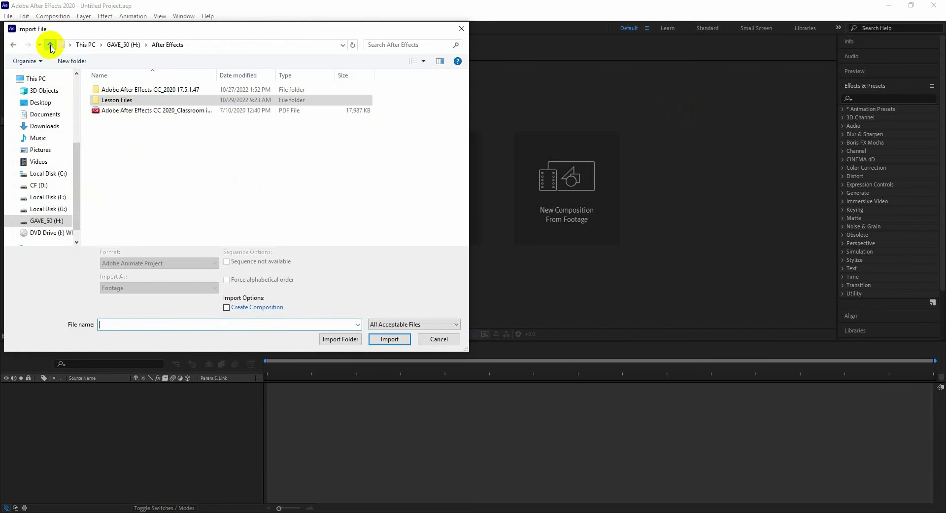
pyautogui.doubleClick(121, 101)
pyautogui.doubleClick(111, 92)
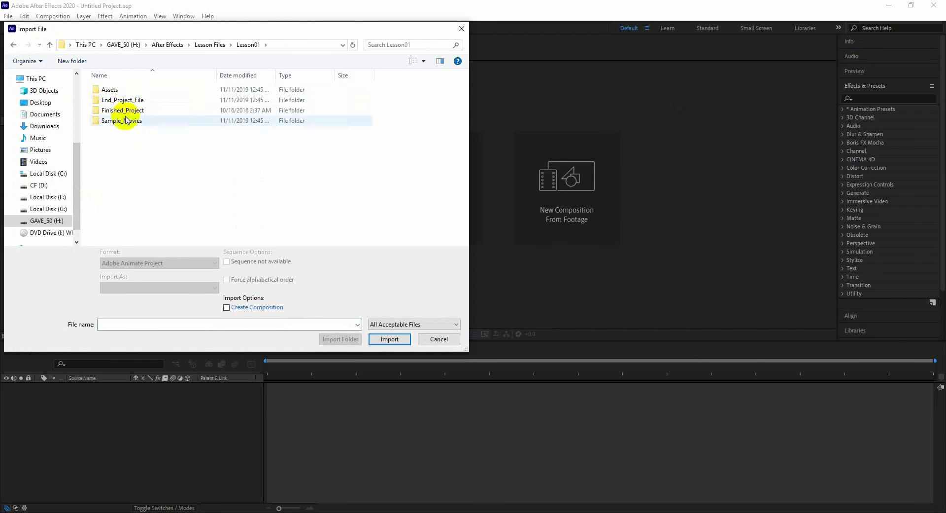
pyautogui.doubleClick(111, 89)
pyautogui.moveTo(85, 89); pyautogui.dragTo(100, 104)
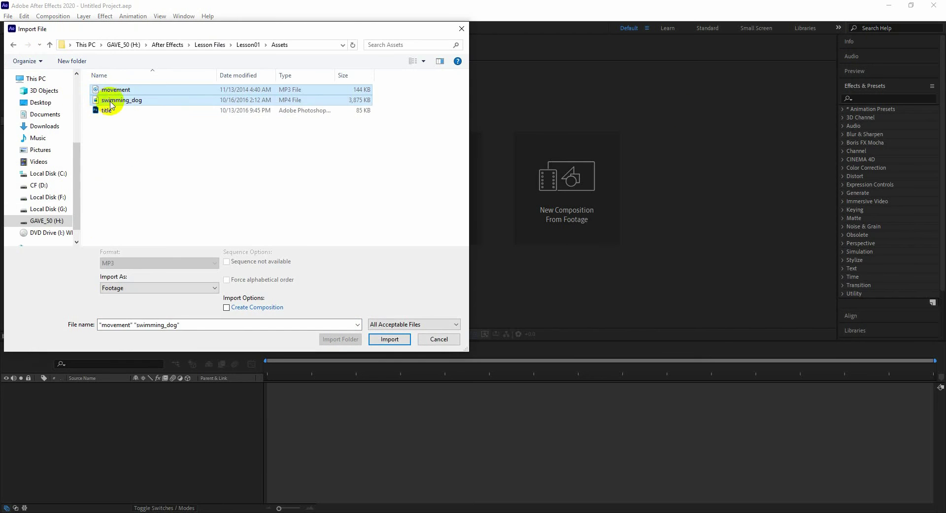
pyautogui.click(390, 338)
# Import the Photoshop file title from the Assets folder as a Composition with Editable Layer Styles.
pyautogui.doubleClick(52, 198)
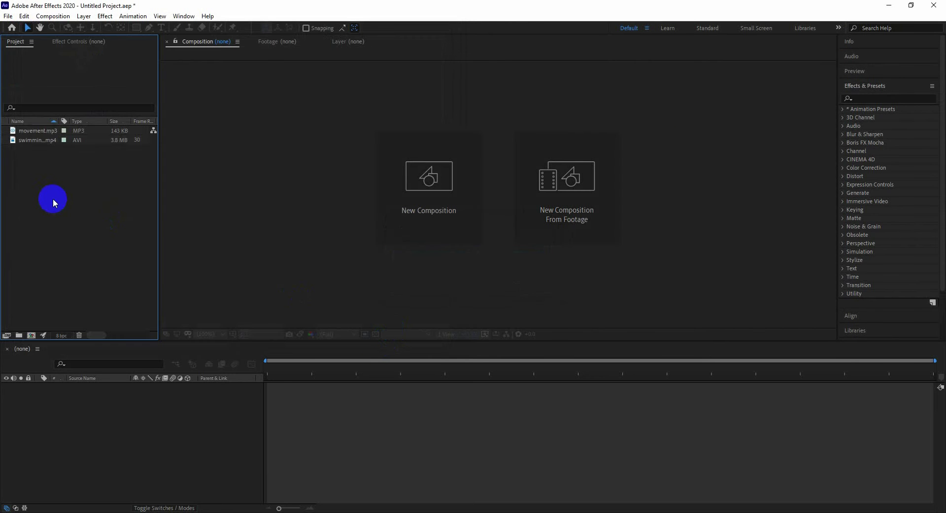
pyautogui.click(106, 110)
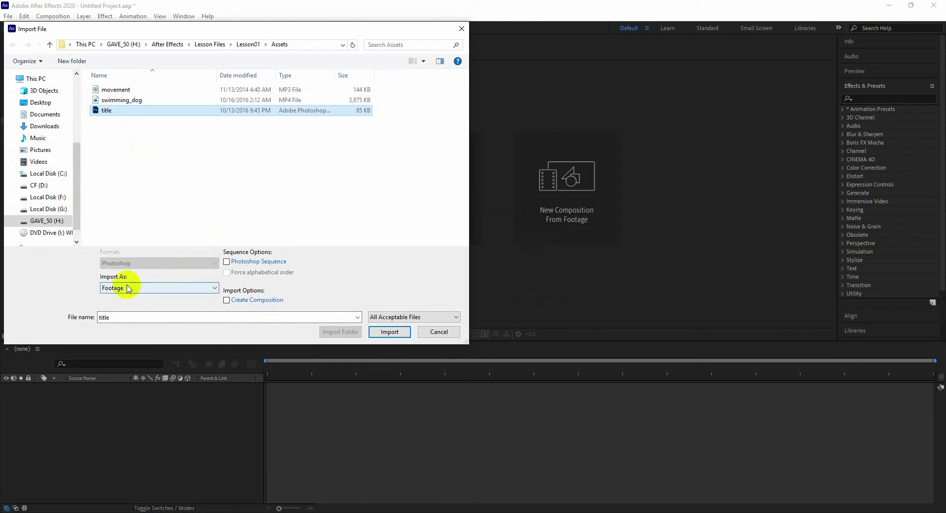
pyautogui.click(211, 289)
pyautogui.click(131, 309)
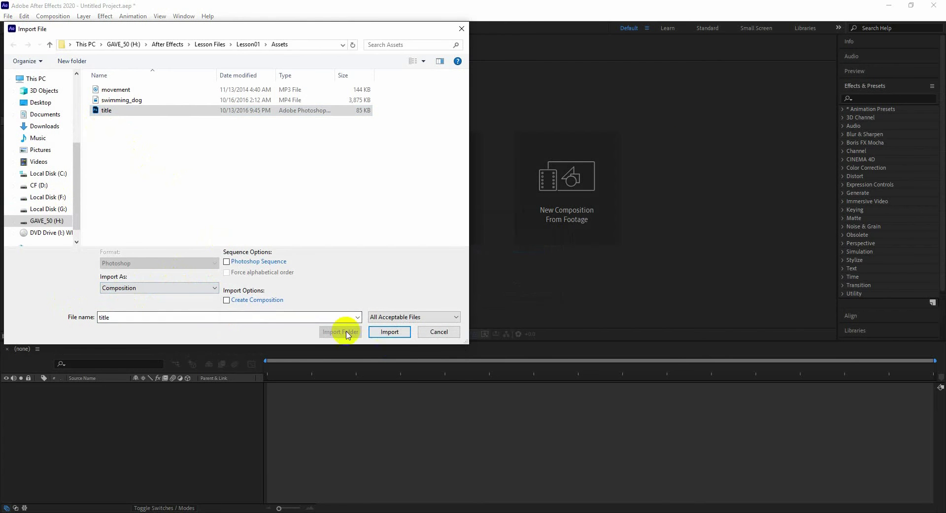
pyautogui.click(388, 330)
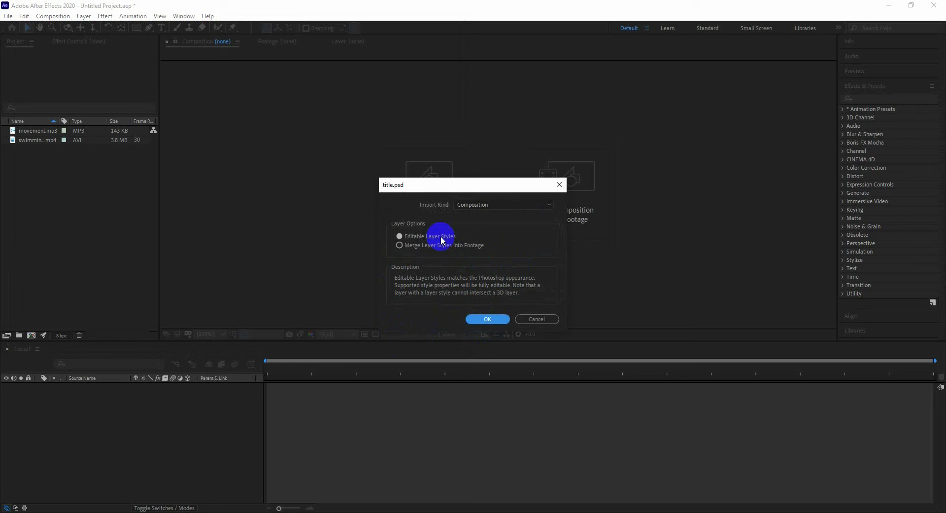
pyautogui.click(549, 205)
pyautogui.click(486, 226)
pyautogui.click(485, 320)
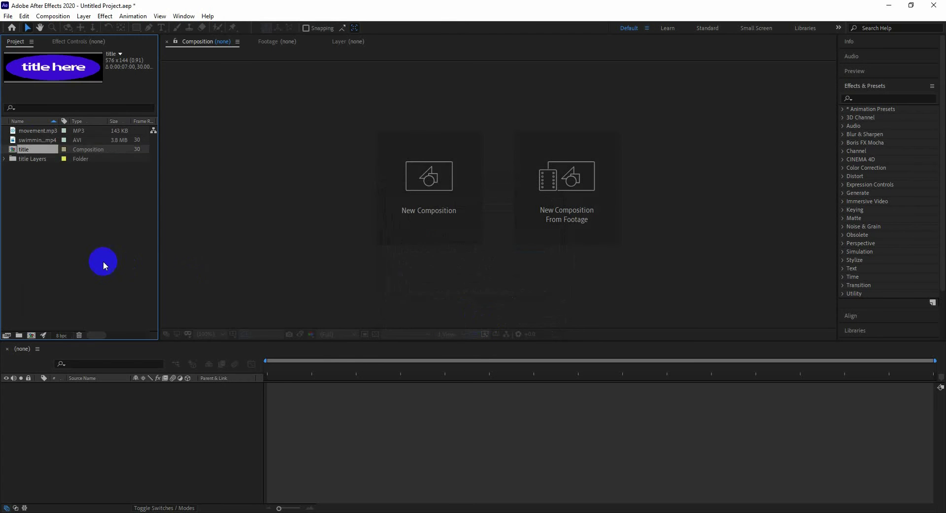
# Create a single composition from movement.mp3 and swimming_dog.mp4, using the dimensions of swimming_dog.mp4.
pyautogui.click(101, 260)
pyautogui.click(33, 130)
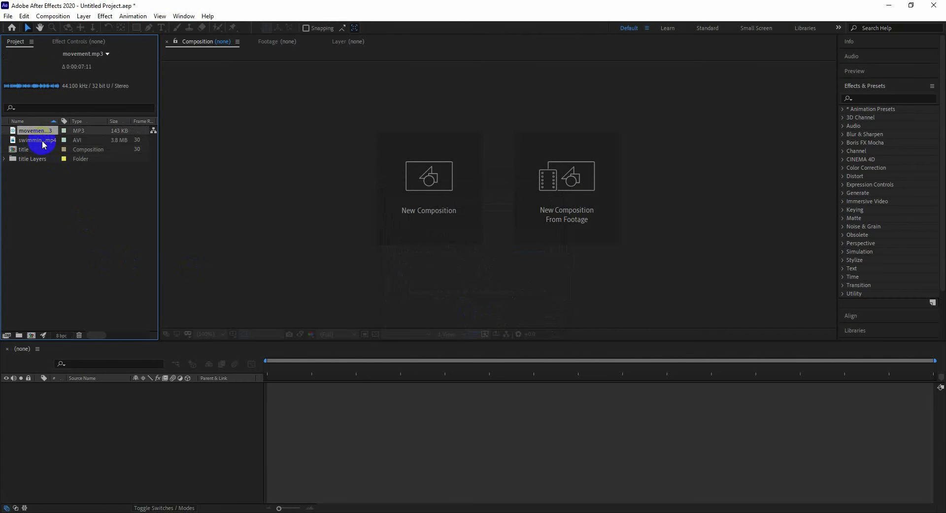
pyautogui.keyDown('ctrl'); pyautogui.click(43, 140); pyautogui.keyUp('ctrl')
pyautogui.moveTo(42, 129); pyautogui.dragTo(61, 402)
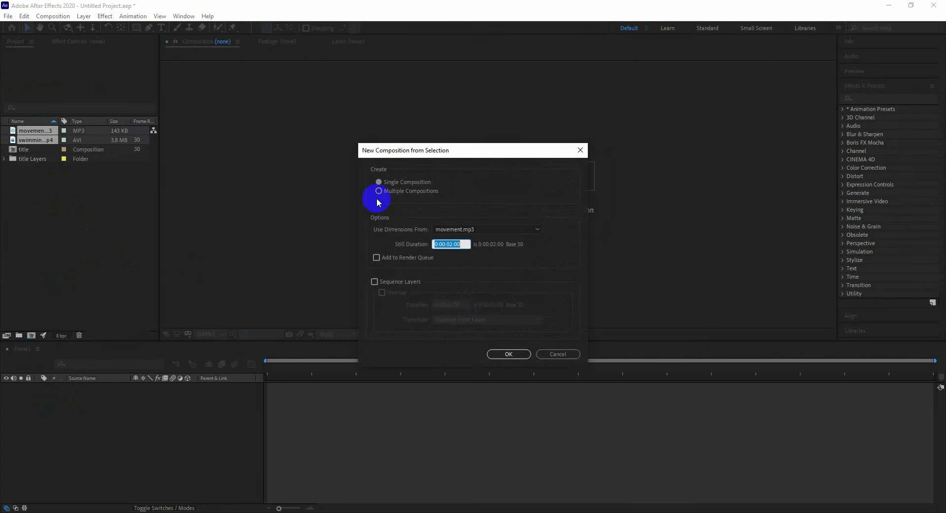
pyautogui.click(536, 231)
pyautogui.click(471, 251)
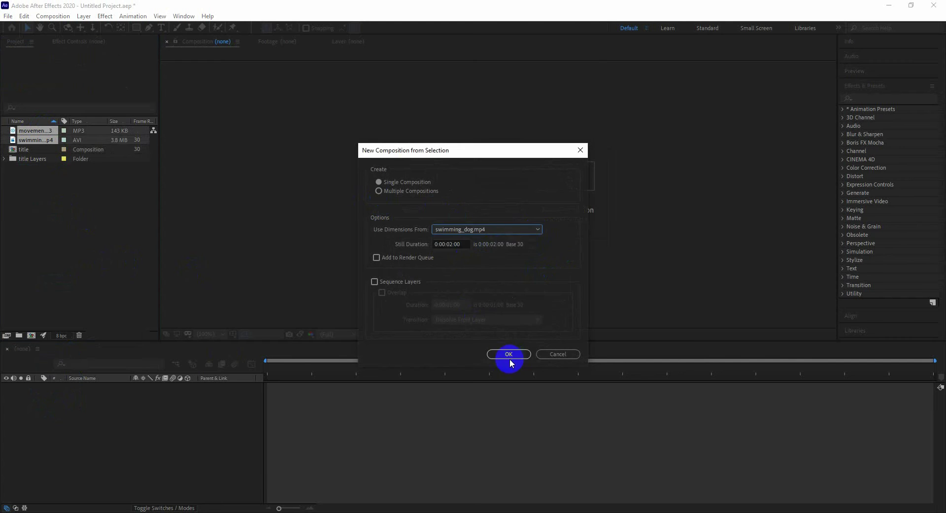
pyautogui.click(508, 353)
pyautogui.click(125, 433)
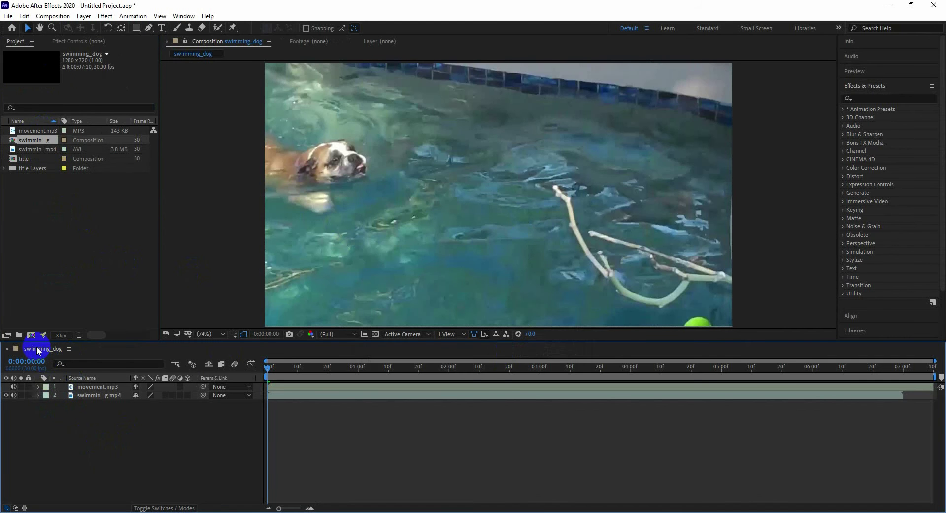
# Rename the new composition Movement and set its duration to 0:00:07:00.
pyautogui.click(51, 17)
pyautogui.click(69, 41)
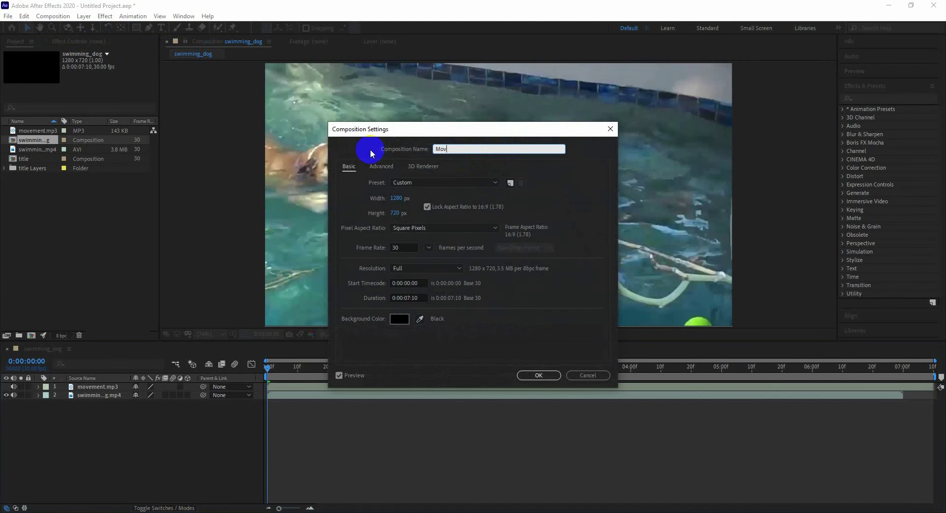
pyautogui.write('Movement')
pyautogui.click(421, 297)
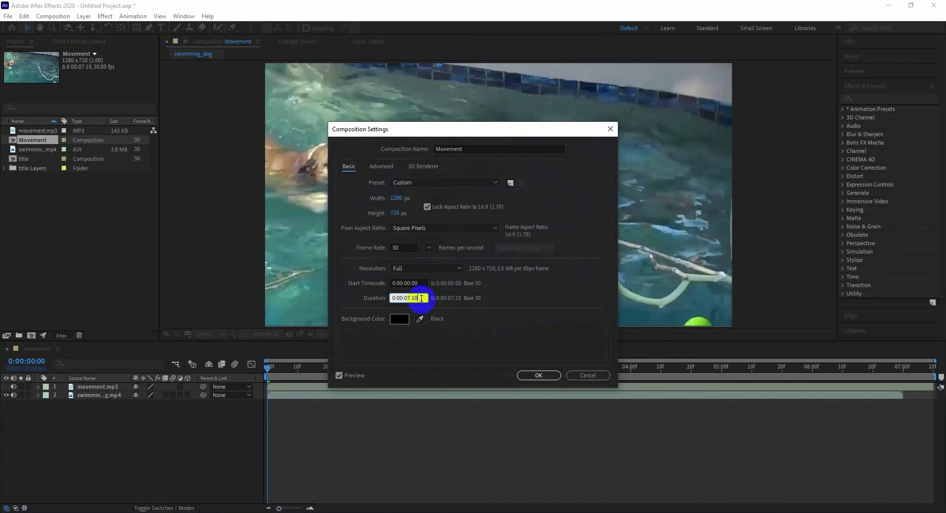
pyautogui.write('00')
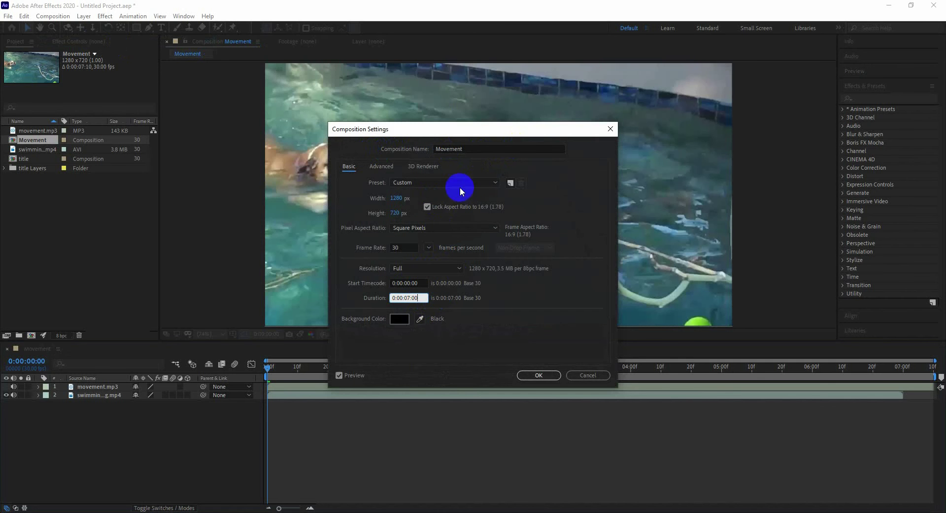
pyautogui.click(551, 208)
pyautogui.click(534, 374)
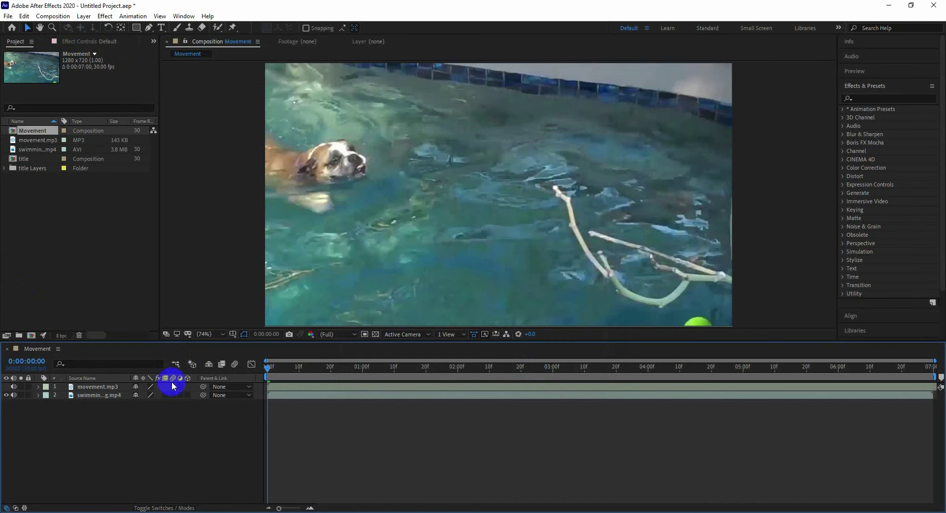
# Add the title composition as the uppermost layer in Movement and set its position to 265.0, 635.0 without keyframes.
pyautogui.moveTo(30, 159); pyautogui.dragTo(71, 387)
pyautogui.click(74, 404)
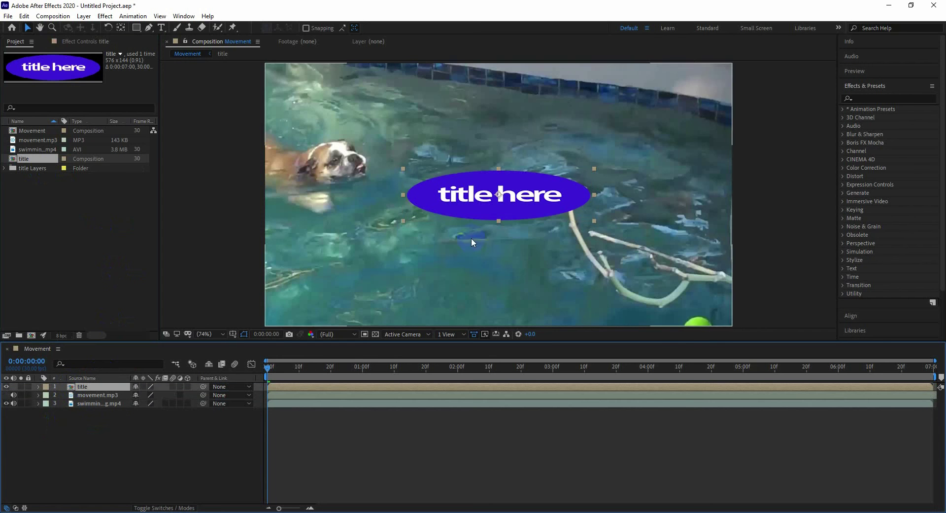
pyautogui.click(38, 386)
pyautogui.click(47, 396)
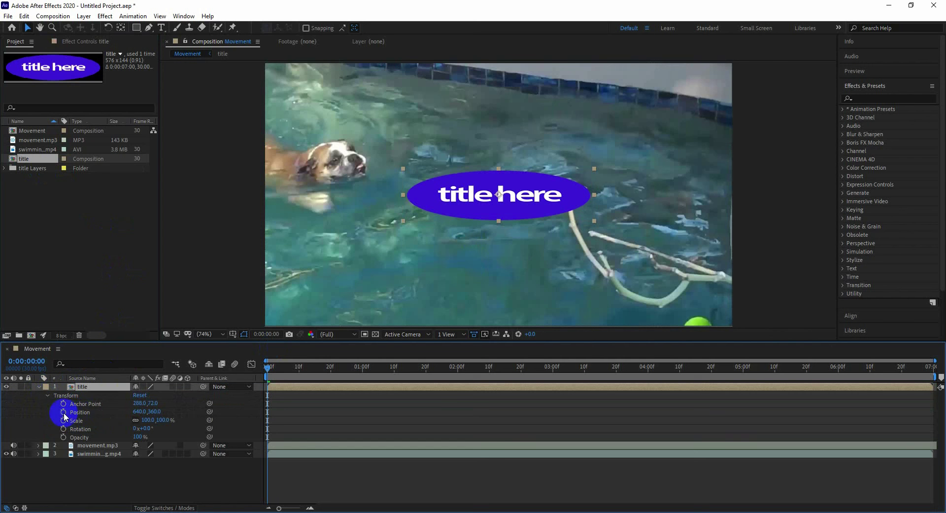
pyautogui.click(63, 413)
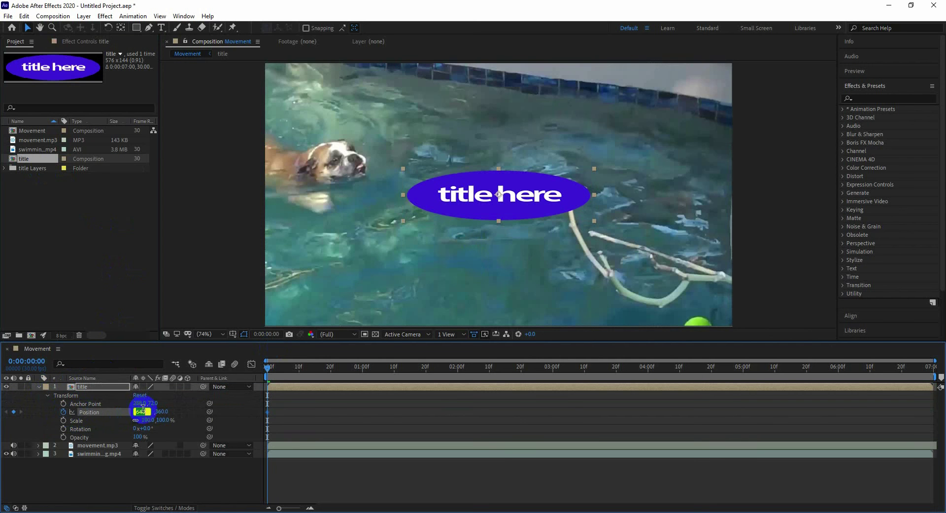
pyautogui.click(157, 413)
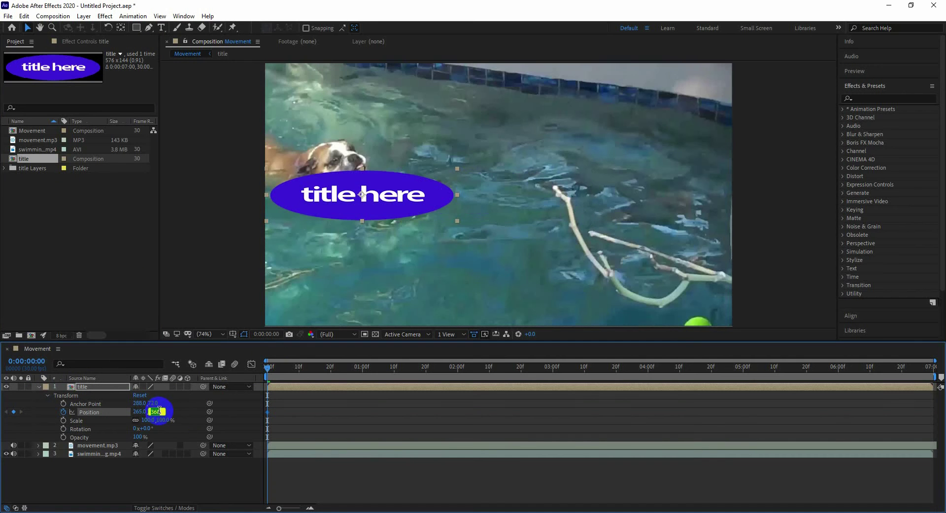
pyautogui.write('635')
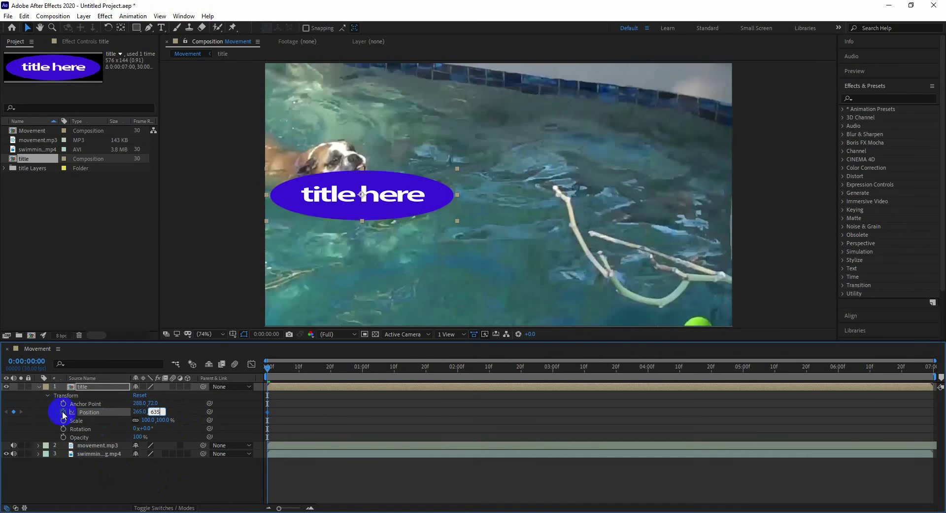
pyautogui.click(64, 414)
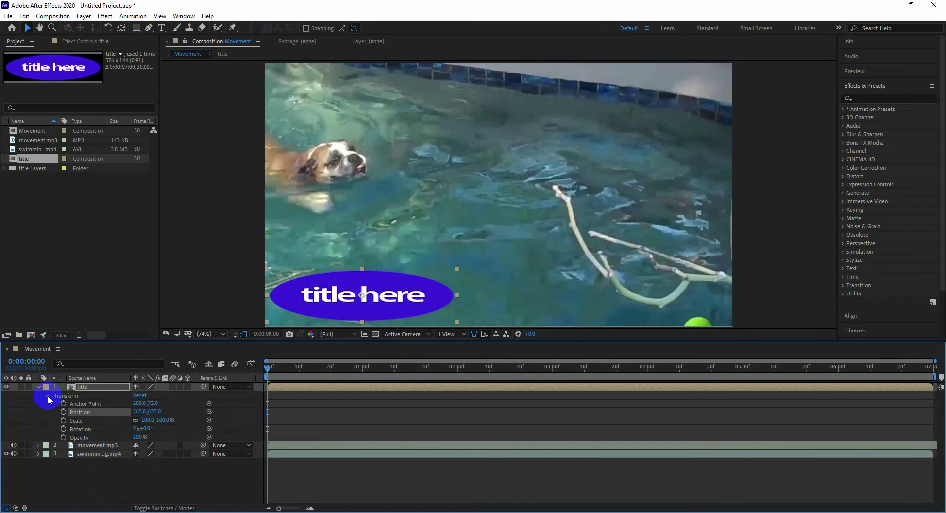
pyautogui.click(48, 394)
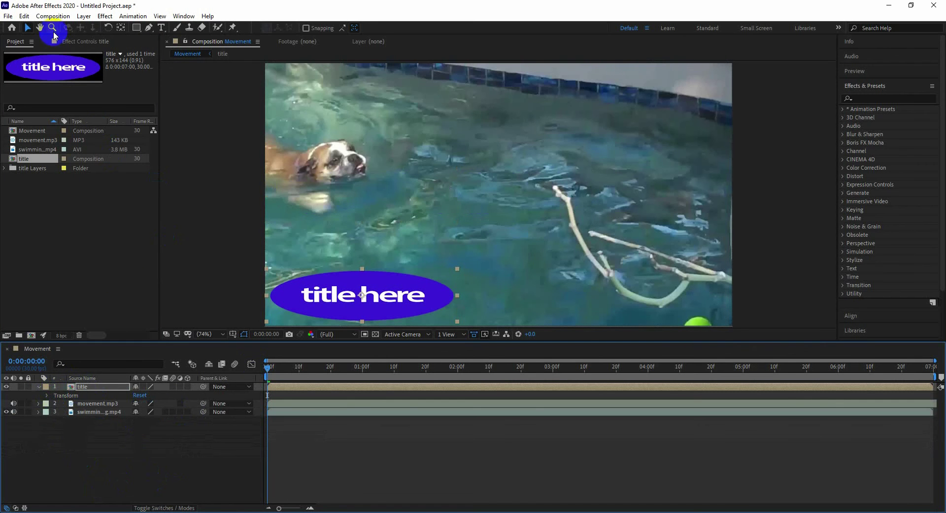
# Open the title composition and convert its Title Here layer to editable text, dismissing the font warnings.
pyautogui.doubleClick(81, 388)
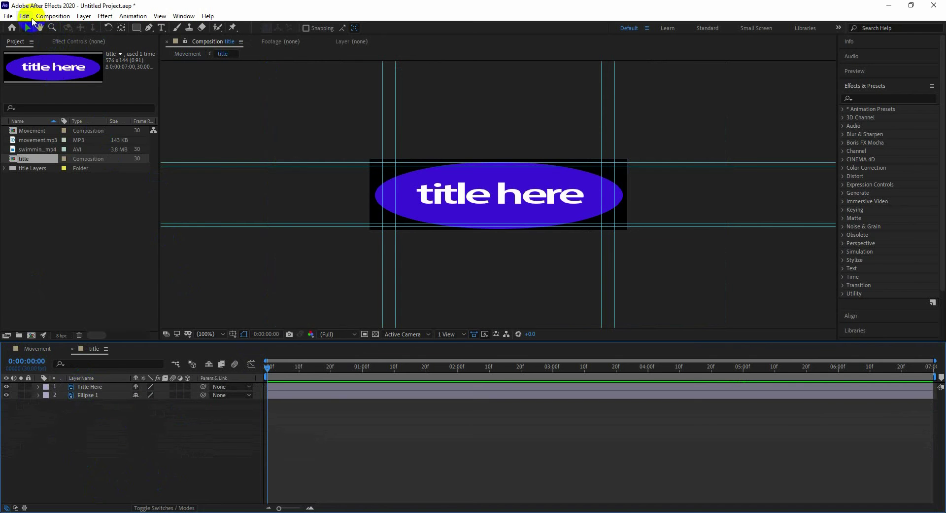
pyautogui.click(85, 16)
pyautogui.moveTo(147, 305)
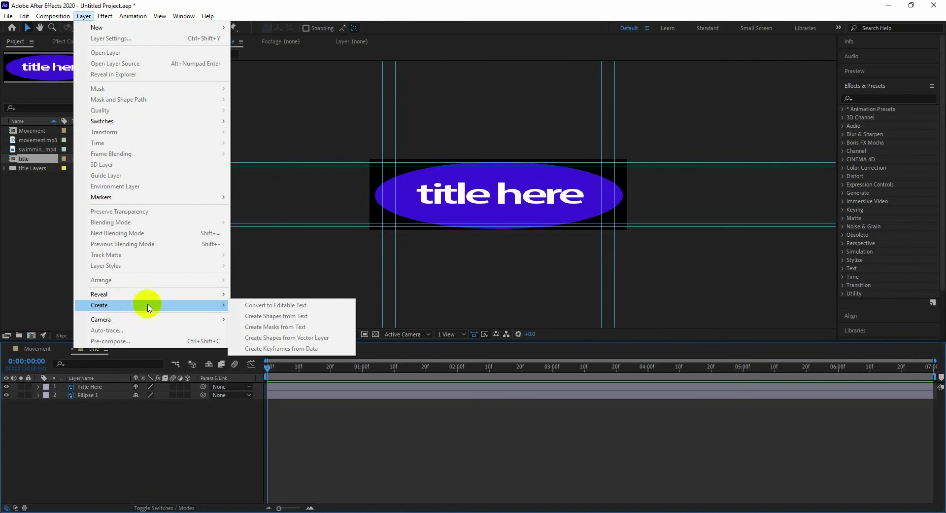
pyautogui.click(81, 386)
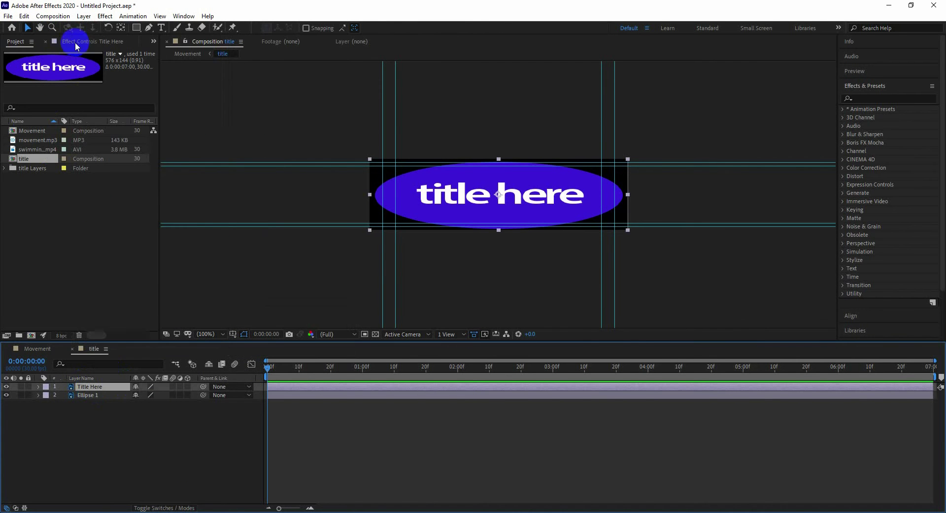
pyautogui.click(83, 16)
pyautogui.click(271, 304)
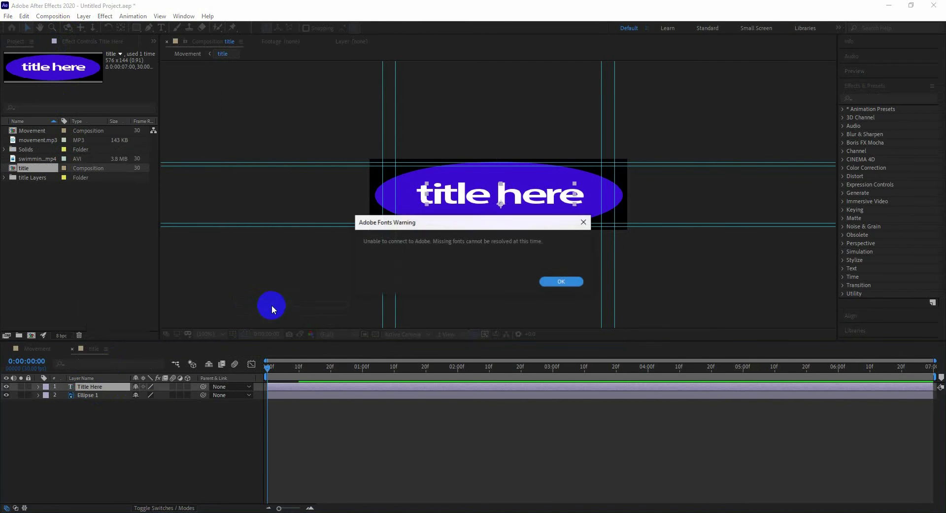
pyautogui.click(555, 280)
pyautogui.click(586, 344)
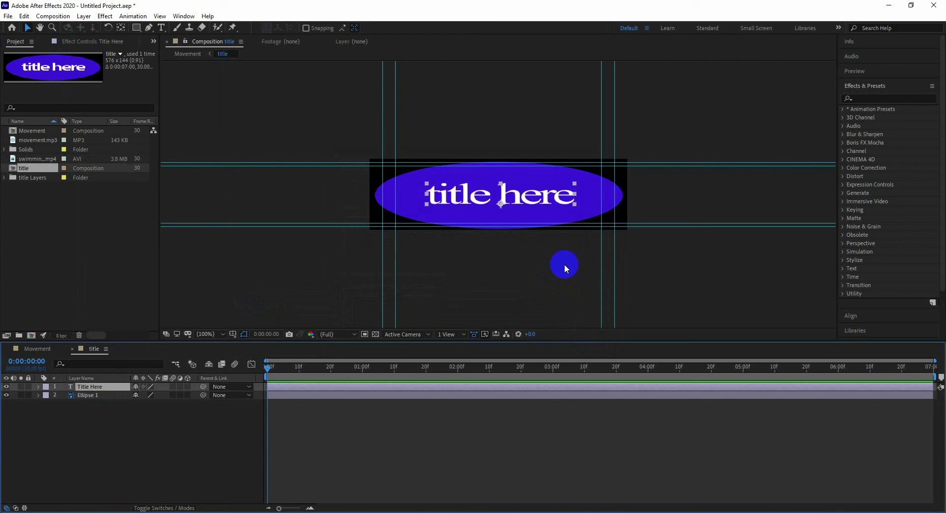
# Replace the "title here" text in the ellipse with DOG.
pyautogui.doubleClick(490, 202)
pyautogui.write('DO')
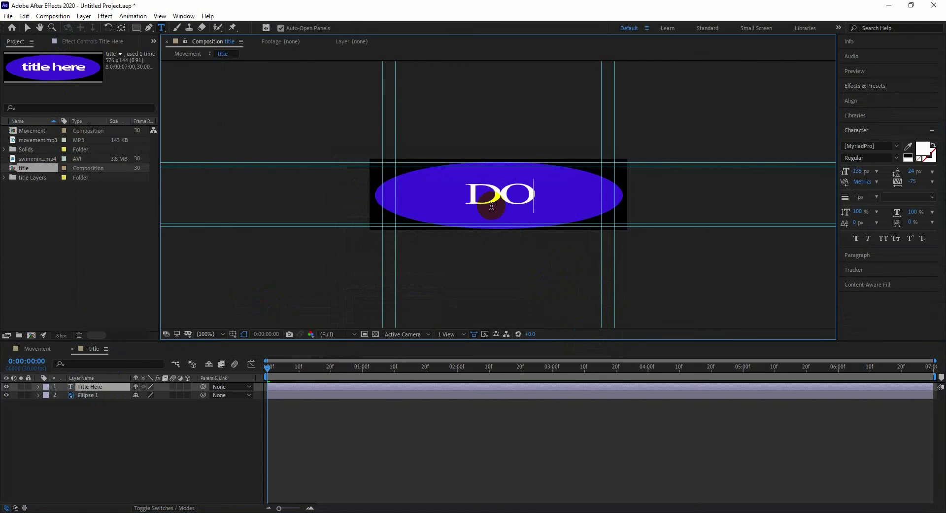
pyautogui.write('G')
# Set the font of the whole DOG text to Showcard Gothic.
pyautogui.click(895, 146)
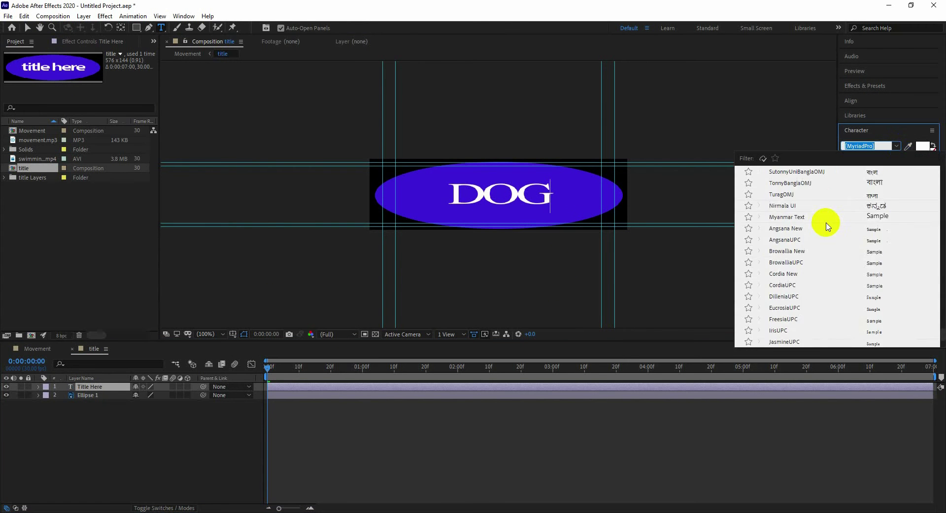
pyautogui.scroll(-3, 826, 226)
pyautogui.scroll(9, 827, 227)
pyautogui.click(879, 251)
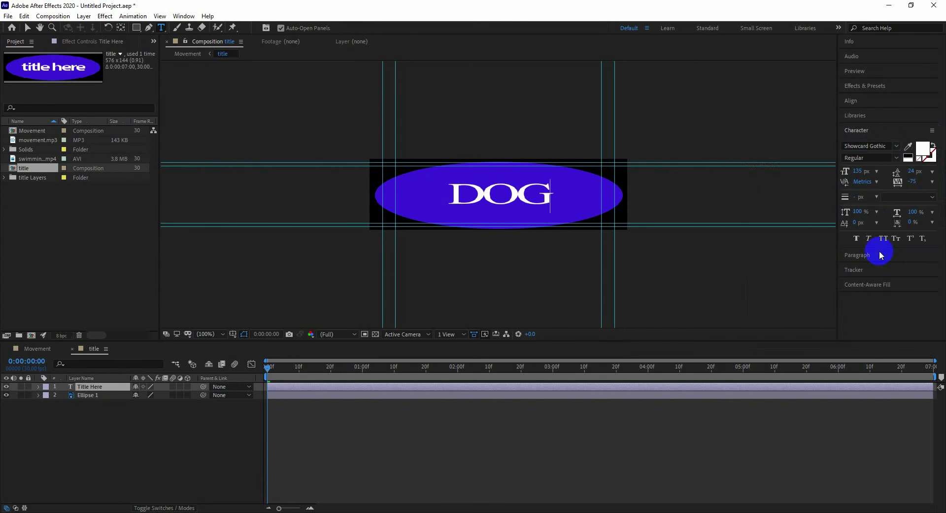
pyautogui.moveTo(571, 192); pyautogui.dragTo(443, 194)
pyautogui.click(887, 147)
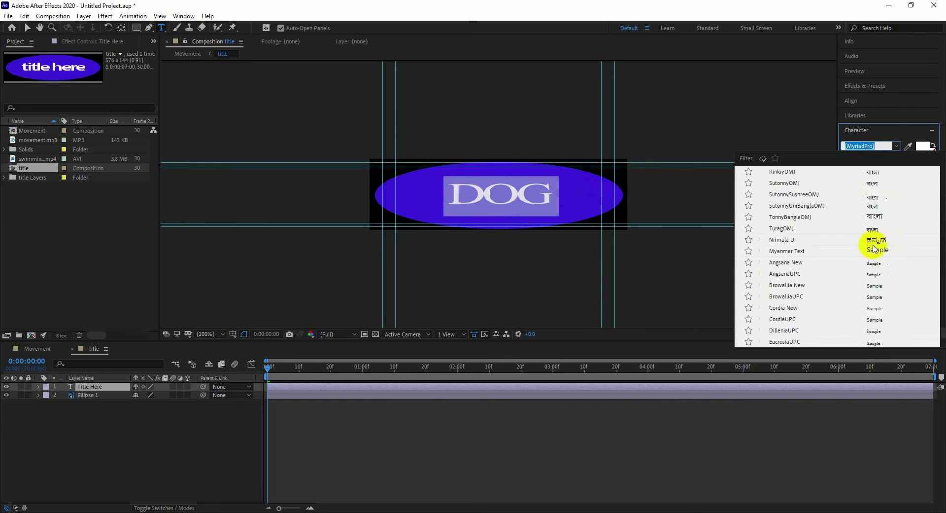
pyautogui.scroll(6, 874, 249)
pyautogui.click(873, 217)
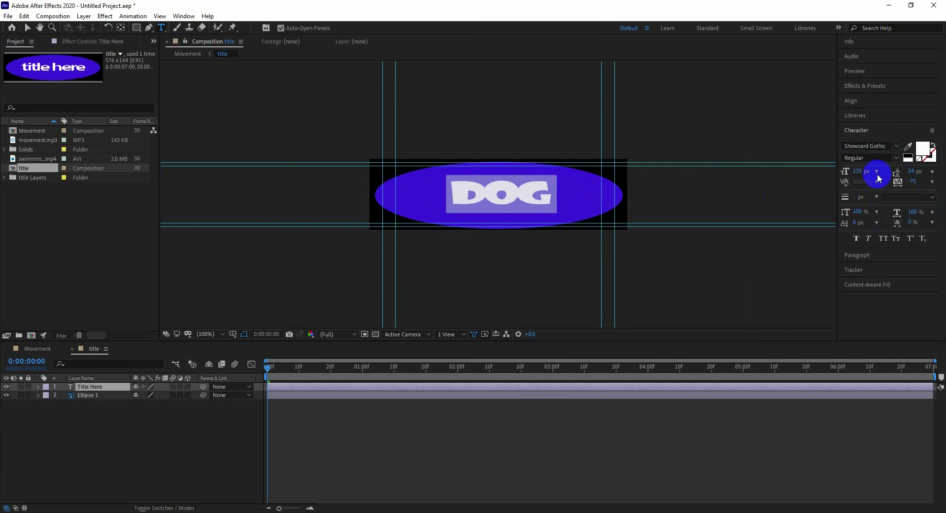
# Set the font size of the selected DOG text to 100 px.
pyautogui.click(860, 171)
pyautogui.write('130')
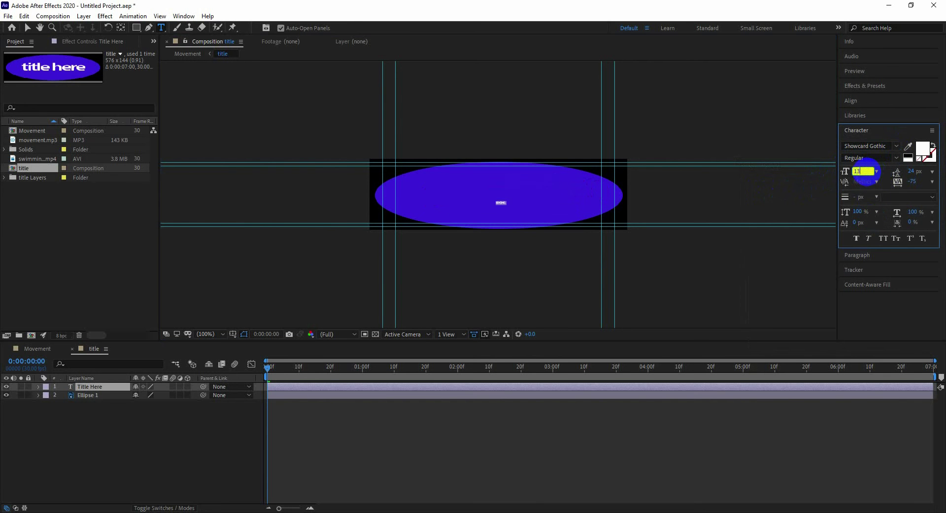
pyautogui.press('Return')
pyautogui.press('BackSpace')
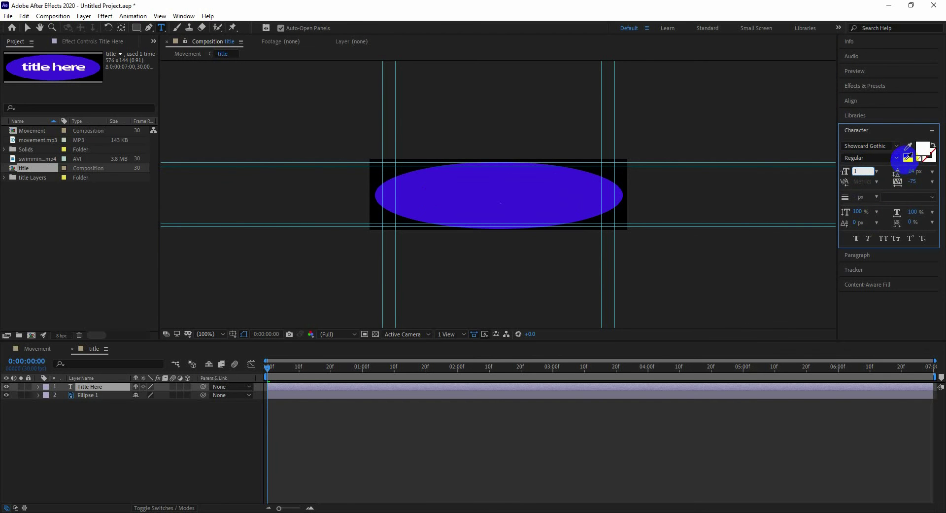
pyautogui.write('00')
# Change the fill colour of the DOG text to pure bright red.
pyautogui.click(925, 149)
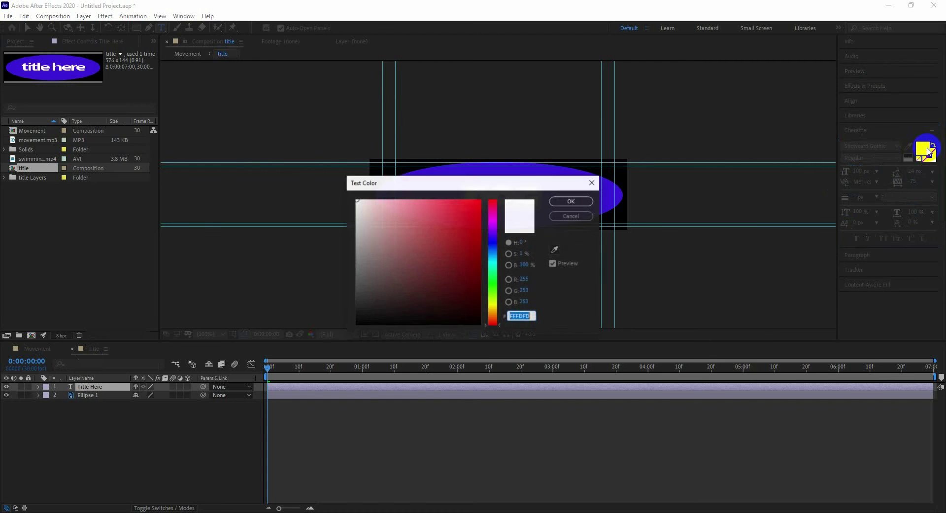
pyautogui.click(480, 200)
pyautogui.click(578, 215)
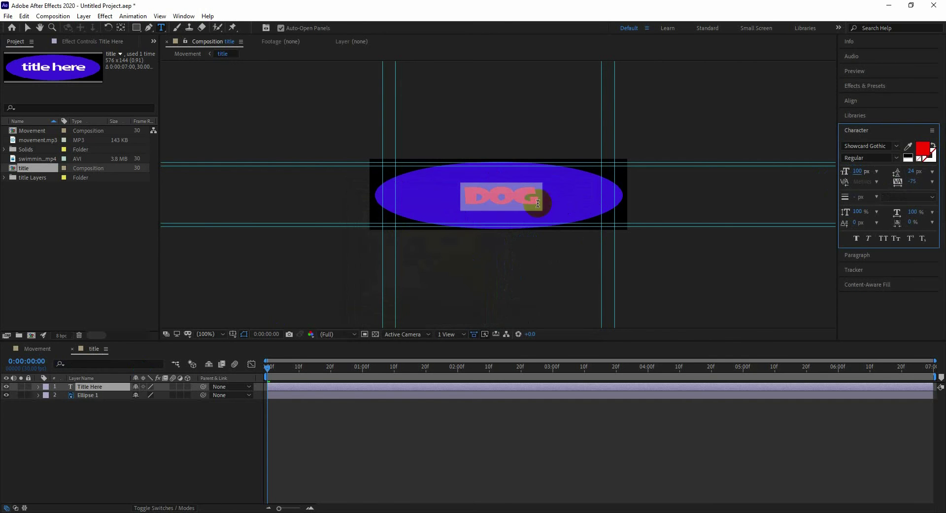
# Return to the Movement composition and collapse the title layer's properties.
pyautogui.click(37, 349)
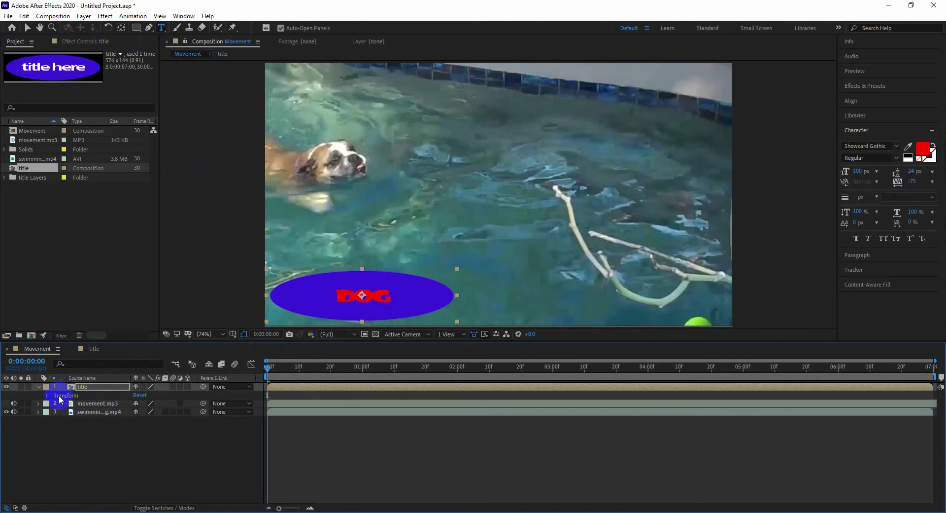
pyautogui.click(40, 388)
pyautogui.click(40, 388)
pyautogui.click(40, 388)
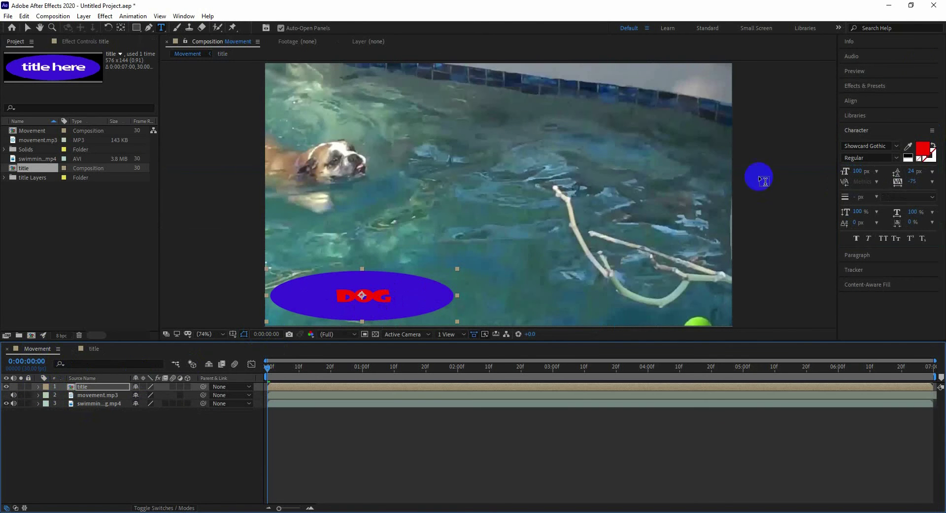
# Search the effects and presets for Fade and select the Fade Up Words text preset.
pyautogui.click(877, 87)
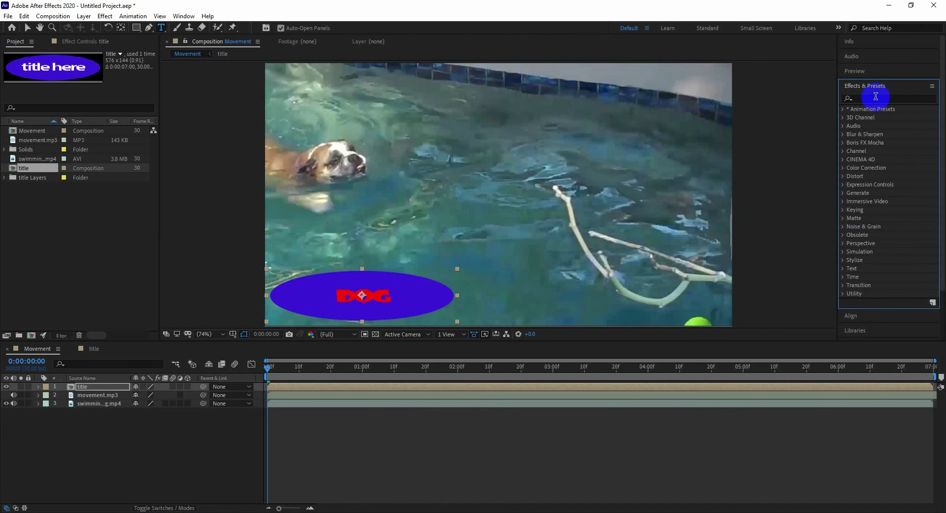
pyautogui.click(867, 100)
pyautogui.write('Fade')
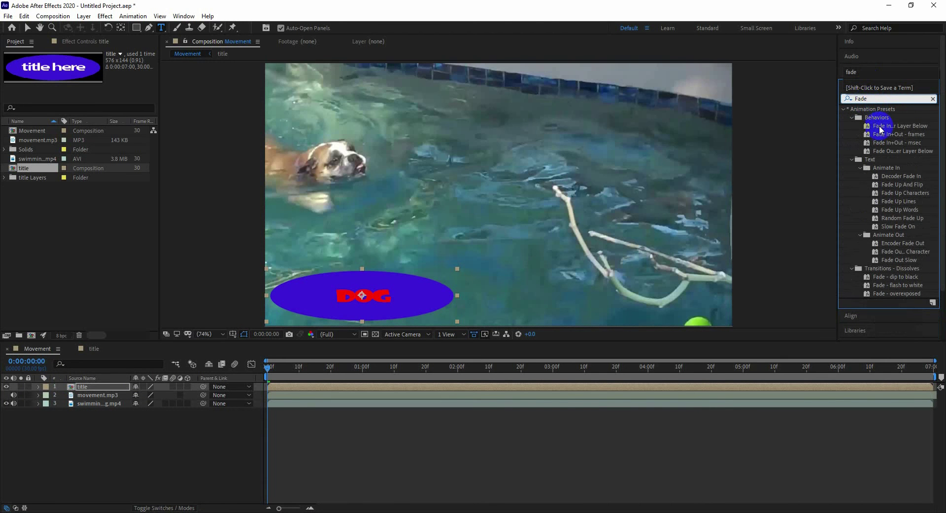
pyautogui.click(898, 210)
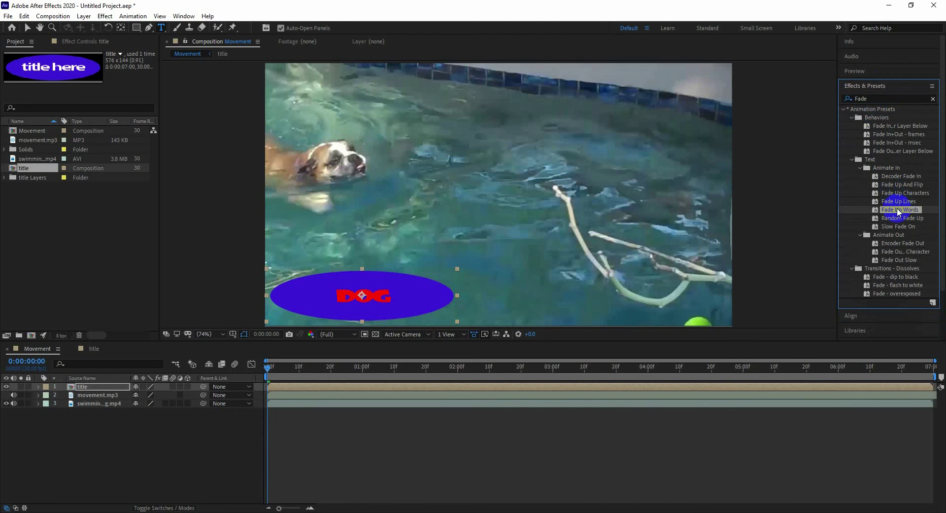
# Try to apply the Fade Up Words preset to the title layer in Movement, checking its properties and scrubbing the timeline.
pyautogui.moveTo(893, 209); pyautogui.dragTo(95, 387)
pyautogui.click(38, 387)
pyautogui.click(38, 387)
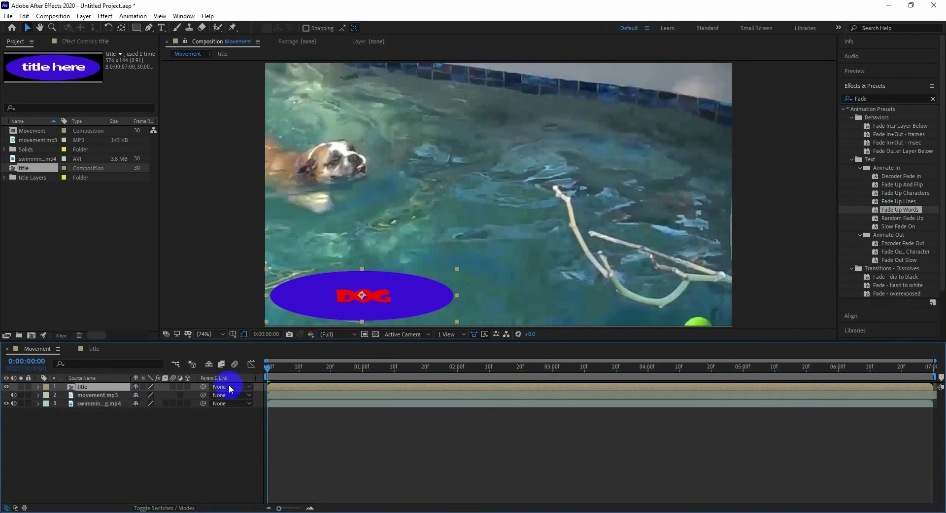
pyautogui.moveTo(267, 368); pyautogui.dragTo(4, 428)
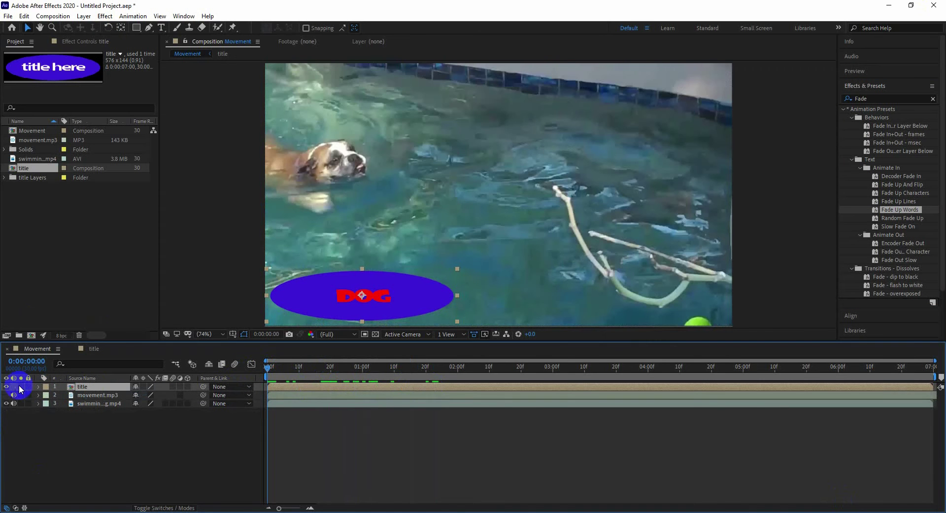
pyautogui.click(38, 387)
pyautogui.click(47, 396)
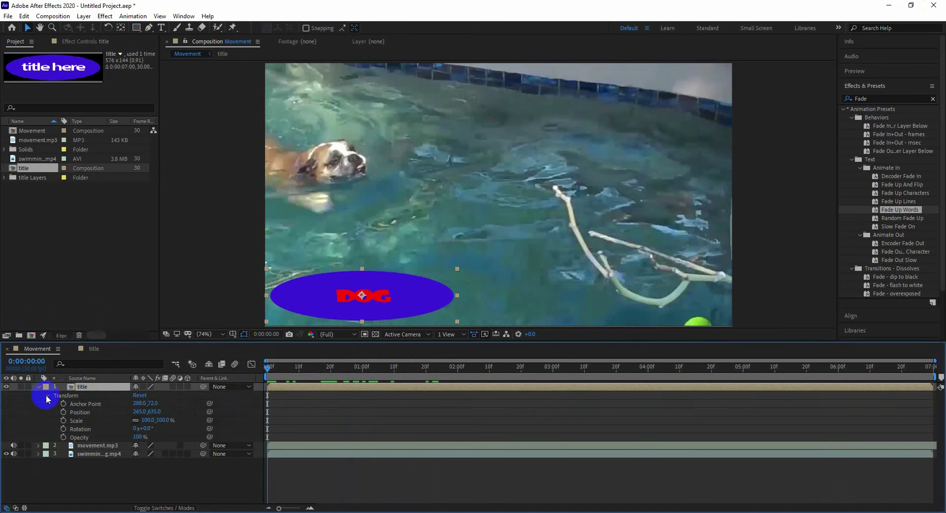
pyautogui.click(38, 387)
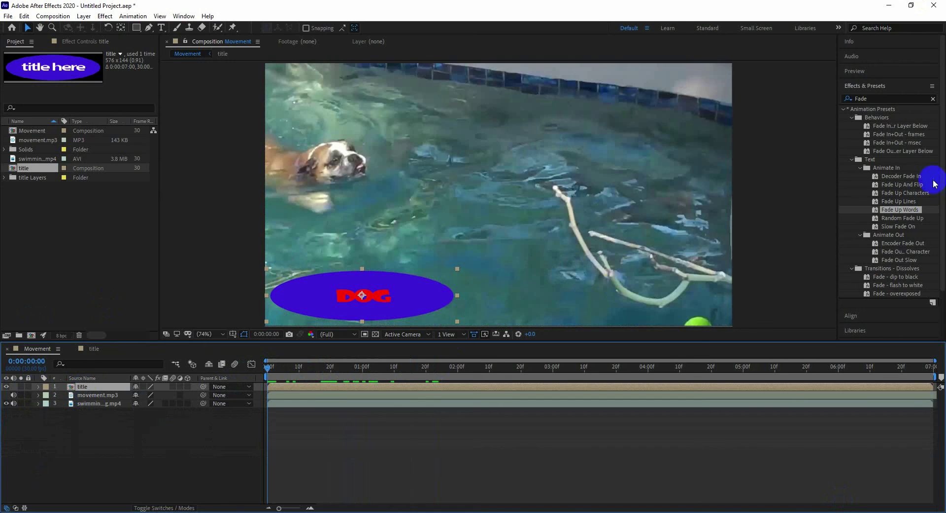
pyautogui.moveTo(890, 209); pyautogui.dragTo(85, 384)
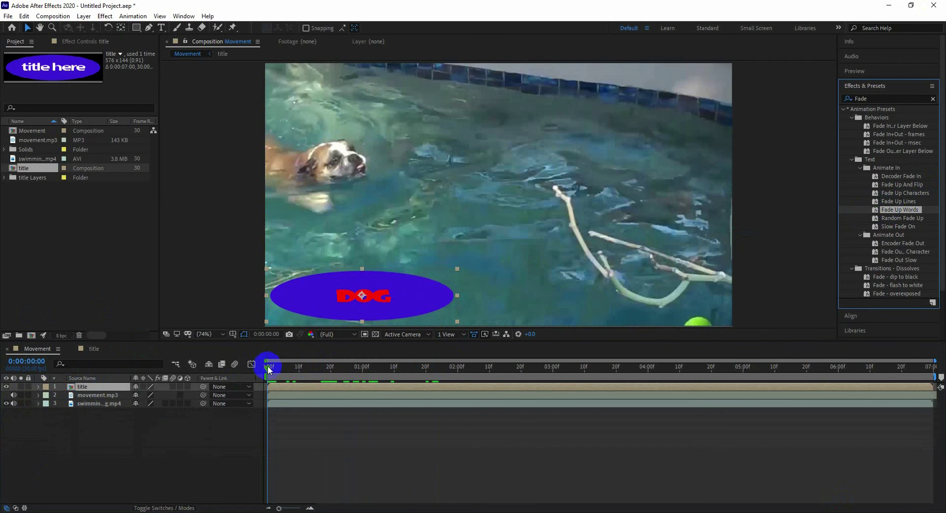
pyautogui.moveTo(268, 368); pyautogui.dragTo(0, 377)
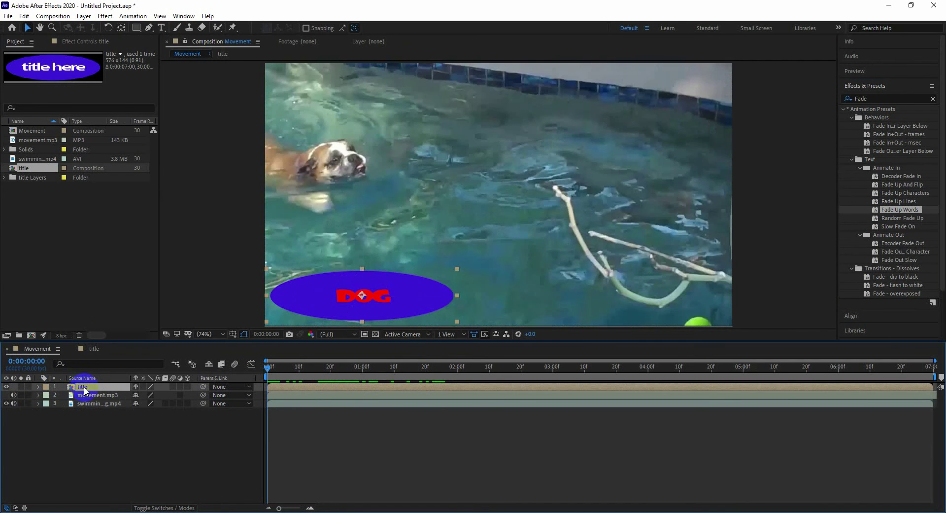
# Open the title composition, apply the Fade Up Words preset to the Title Here text layer at time zero, and preview the fade.
pyautogui.doubleClick(64, 389)
pyautogui.moveTo(900, 210); pyautogui.dragTo(88, 388)
pyautogui.click(38, 386)
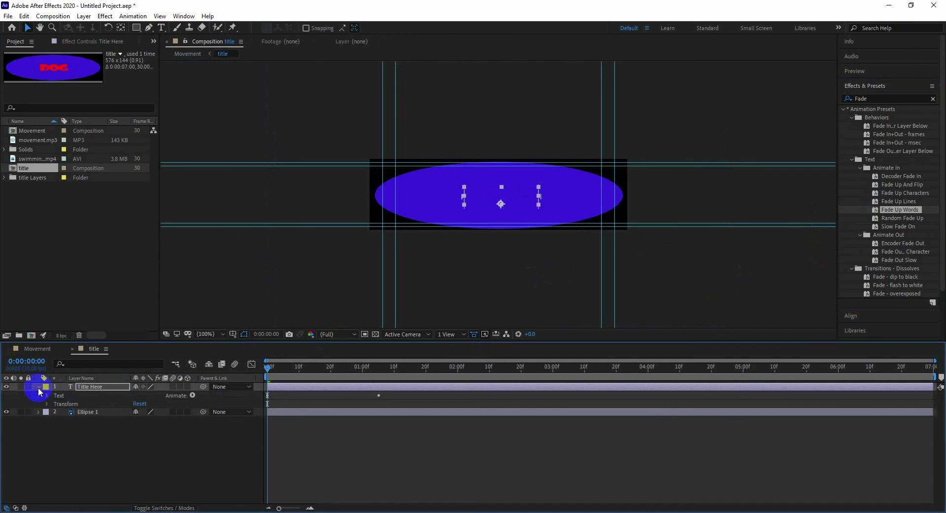
pyautogui.moveTo(264, 373); pyautogui.dragTo(60, 405)
# Move the end keyframe of Range Selector 1's Start property on the Title Here text to 01:00 and preview the fade.
pyautogui.click(45, 396)
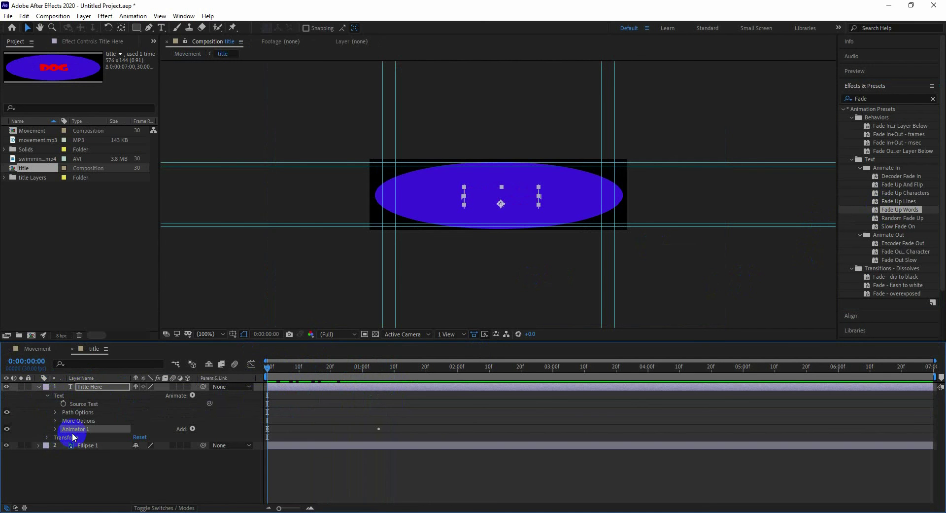
pyautogui.moveTo(267, 371); pyautogui.dragTo(215, 422)
pyautogui.click(56, 428)
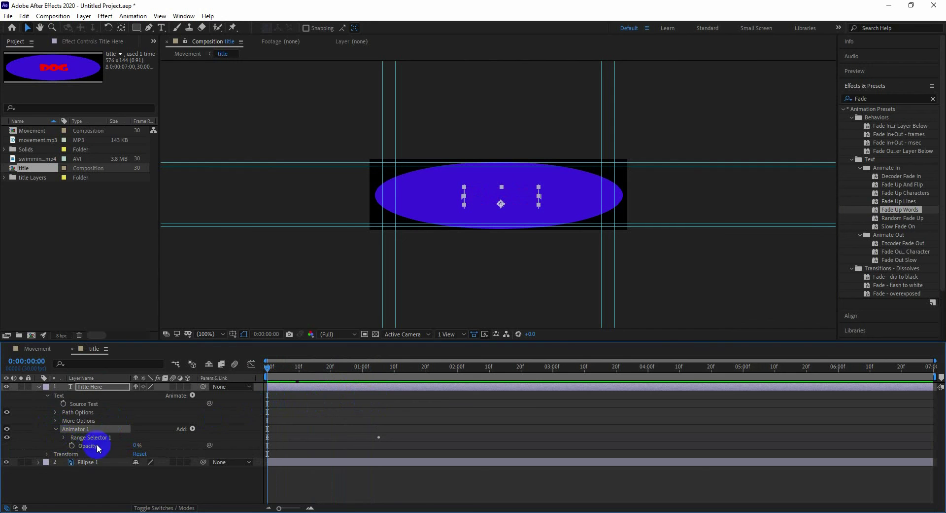
pyautogui.click(65, 437)
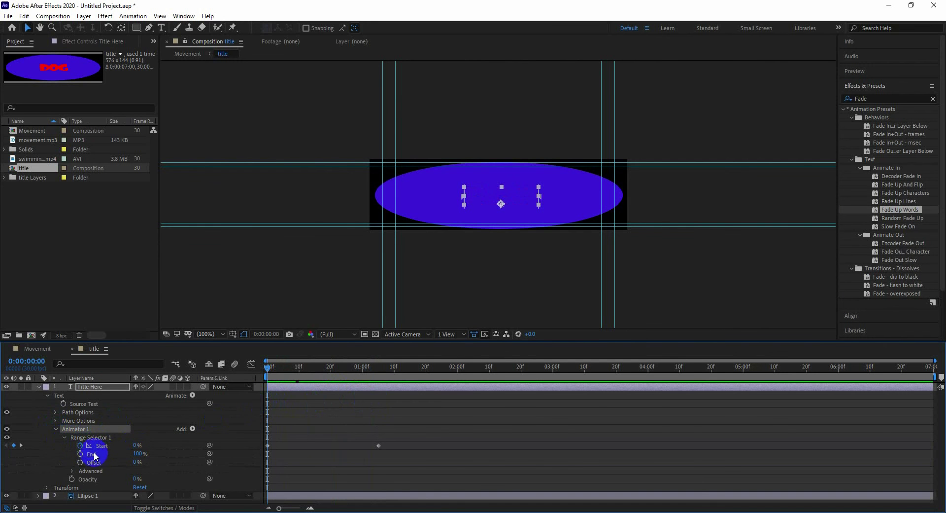
pyautogui.click(379, 445)
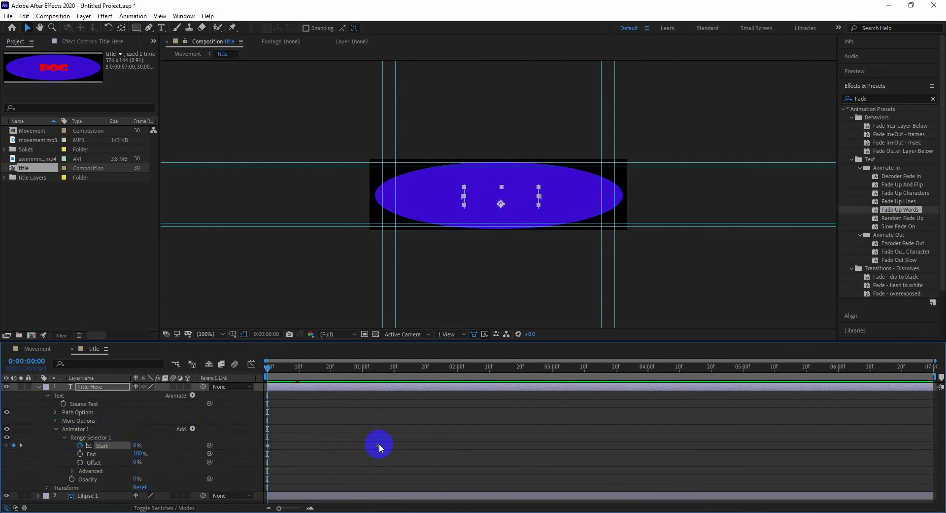
pyautogui.press('space')
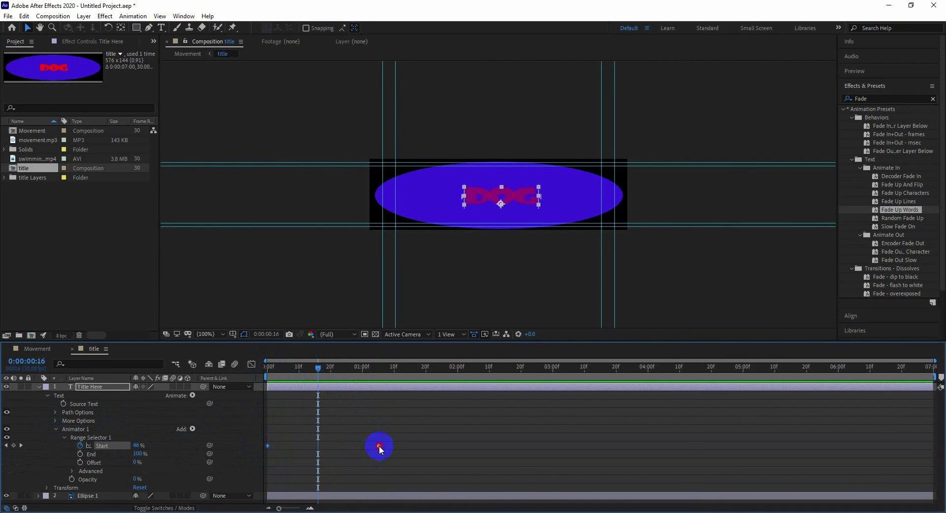
pyautogui.moveTo(378, 446); pyautogui.dragTo(363, 448)
pyautogui.moveTo(279, 377); pyautogui.dragTo(240, 419)
pyautogui.click(64, 438)
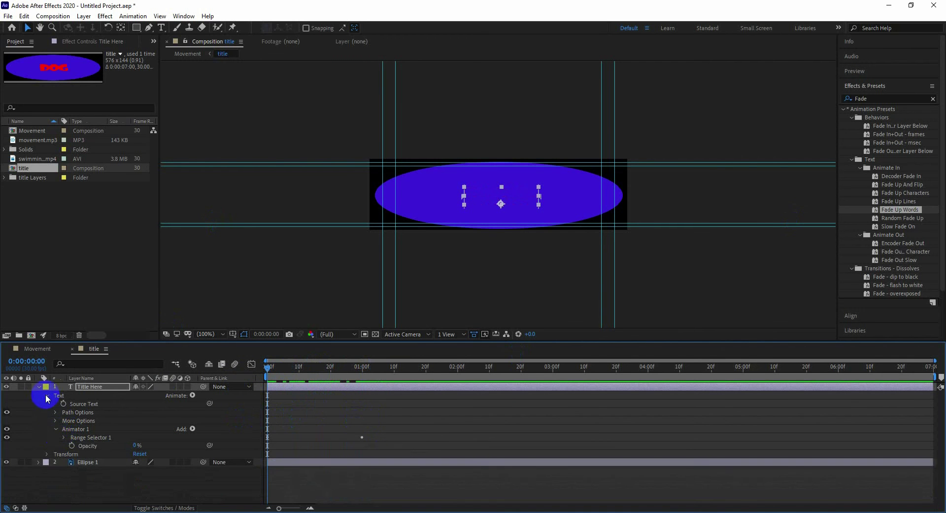
pyautogui.click(47, 395)
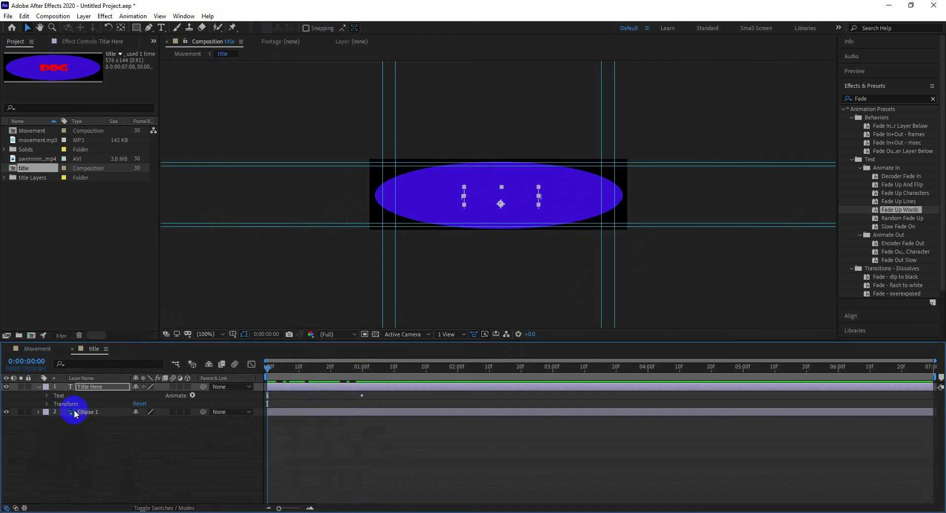
# Find the Channel Blur effect, apply it to the Title Here layer, and scrub the timeline to preview it.
pyautogui.click(867, 98)
pyautogui.write('Ch')
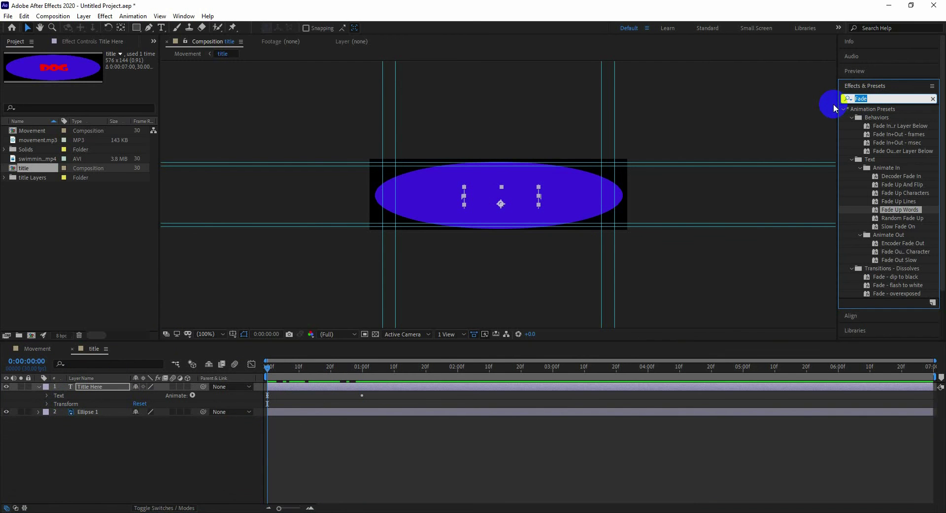
pyautogui.write('ann')
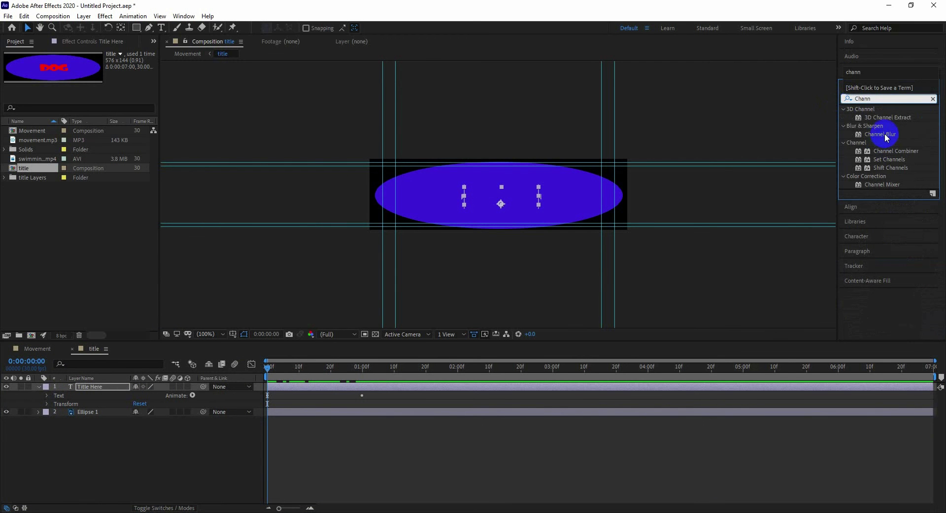
pyautogui.click(881, 134)
pyautogui.moveTo(869, 135); pyautogui.dragTo(95, 385)
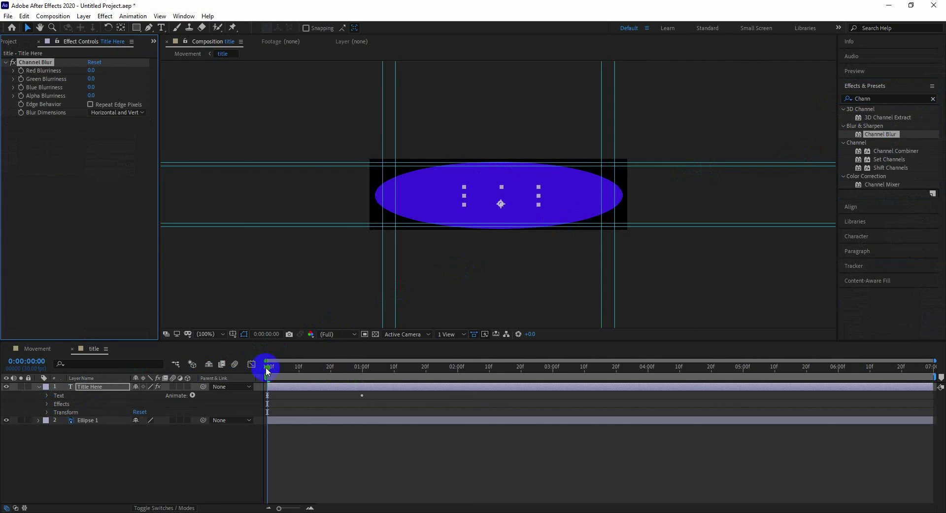
pyautogui.moveTo(265, 367); pyautogui.dragTo(256, 383)
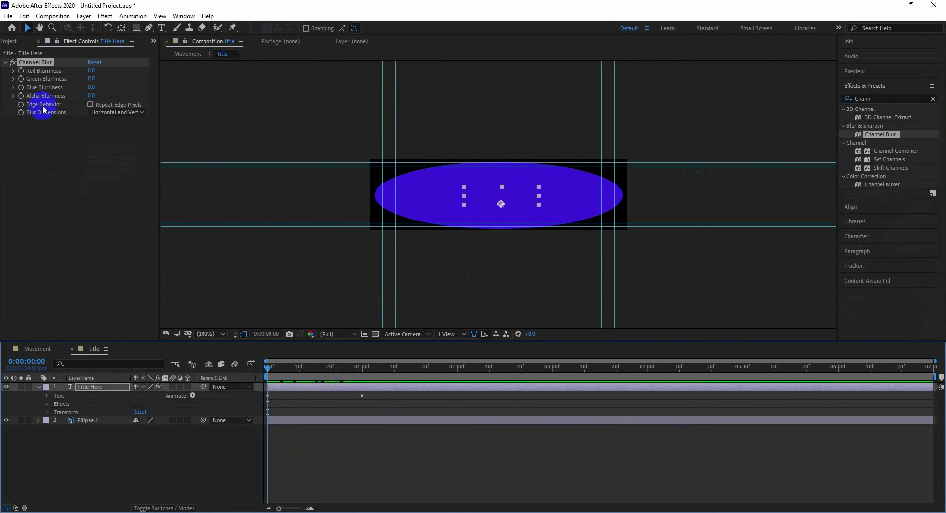
# Expand Title Here's Channel Blur settings and set red, green, blue and alpha blurriness to 50 at time zero.
pyautogui.click(47, 396)
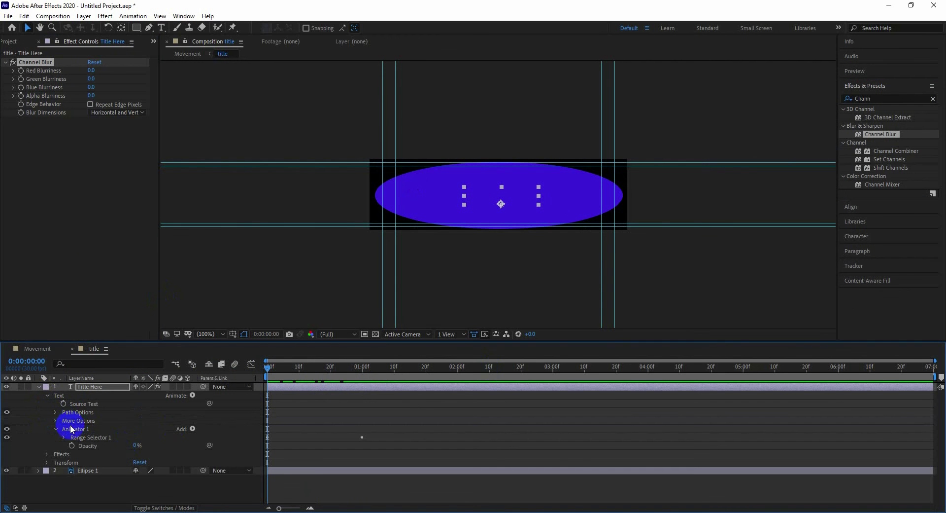
pyautogui.click(48, 455)
pyautogui.click(47, 395)
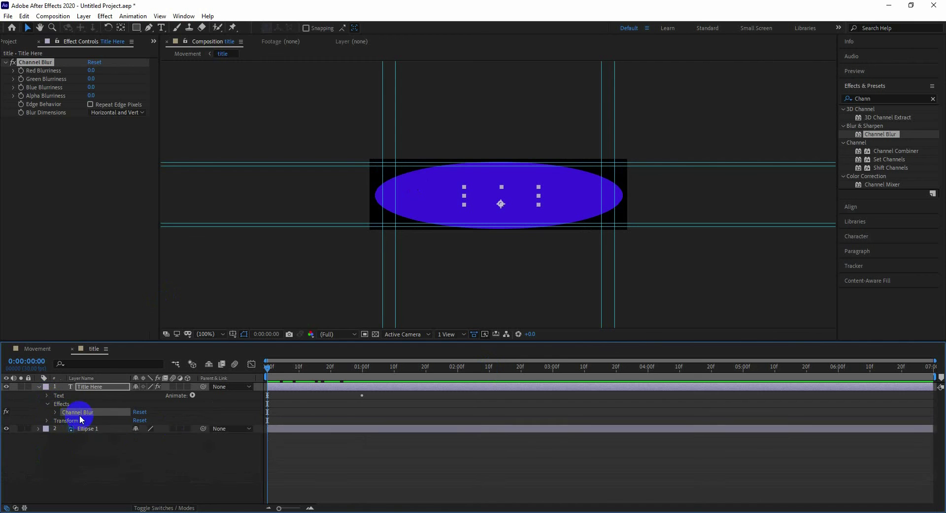
pyautogui.click(55, 412)
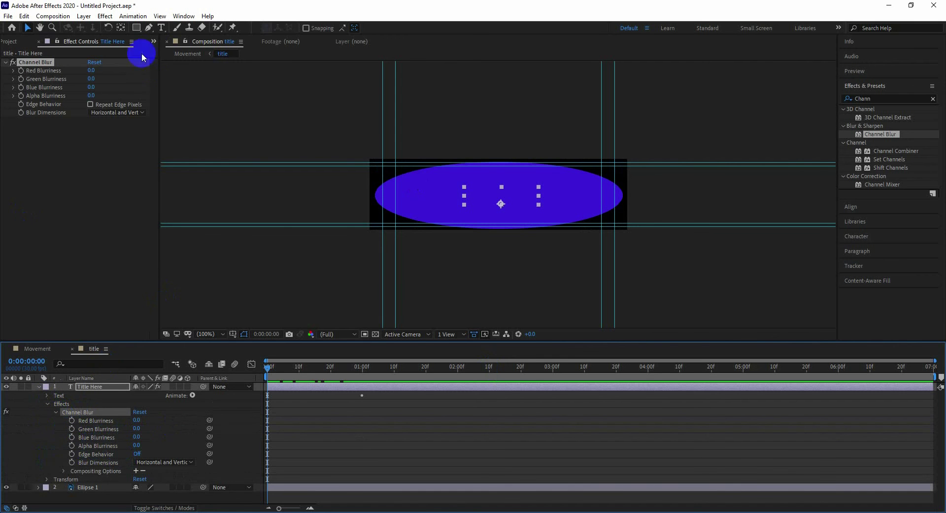
pyautogui.moveTo(89, 69); pyautogui.dragTo(121, 74)
pyautogui.click(96, 78)
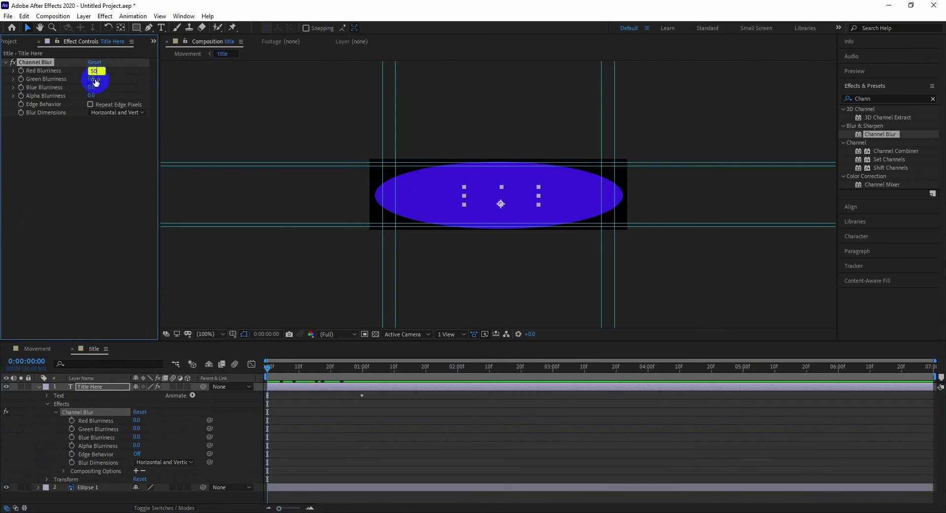
pyautogui.click(90, 87)
pyautogui.write('5')
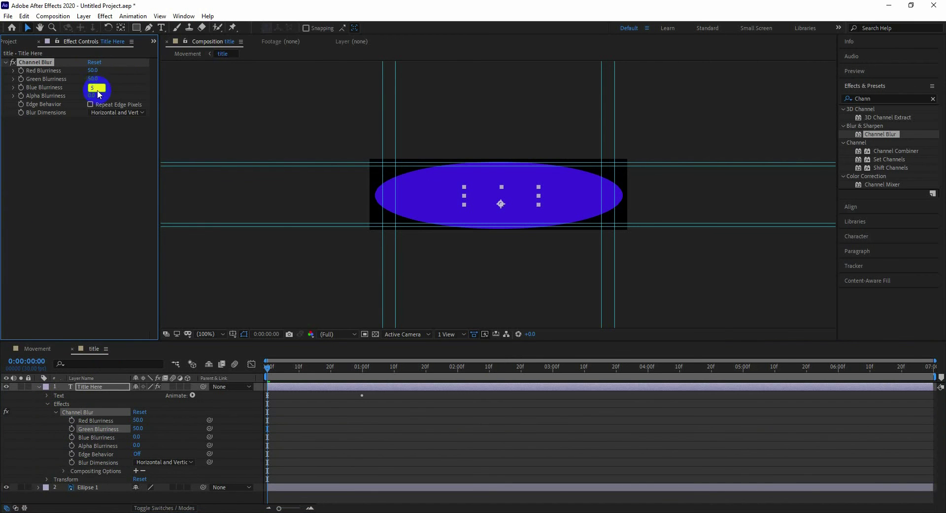
pyautogui.write('0')
pyautogui.click(106, 95)
pyautogui.press('Return')
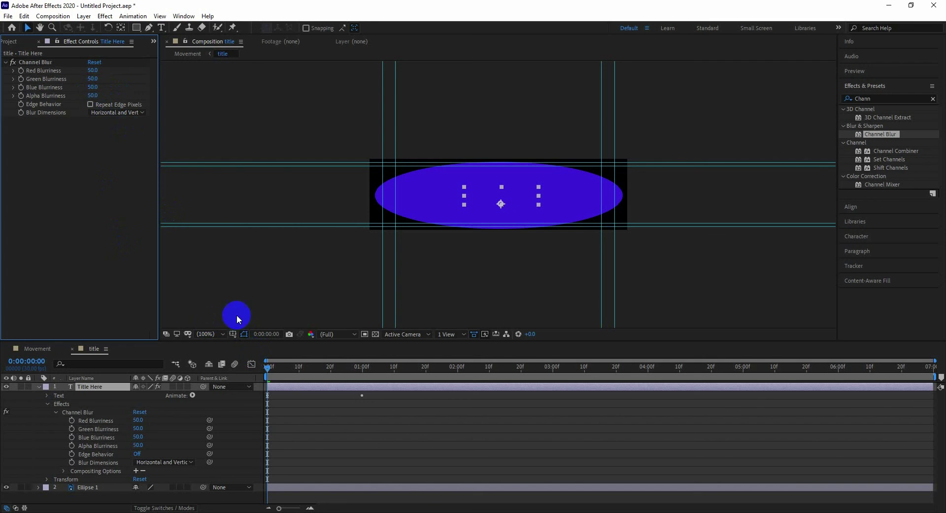
# Set the Title Here Channel Blur's red, green, blue and alpha blurriness to 0 at 01:00, and scrub back to the start.
pyautogui.moveTo(267, 373); pyautogui.dragTo(362, 383)
pyautogui.click(91, 70)
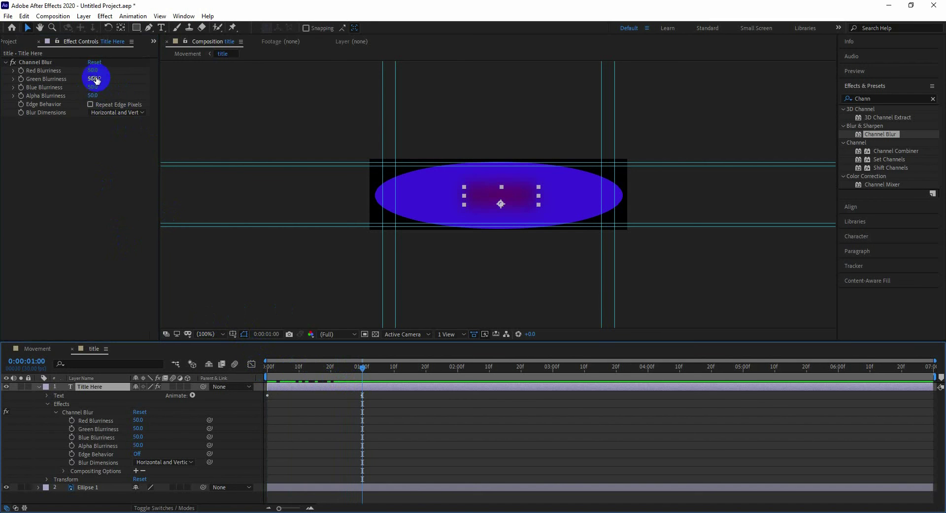
pyautogui.click(90, 79)
pyautogui.write('0')
pyautogui.click(92, 87)
pyautogui.write('0')
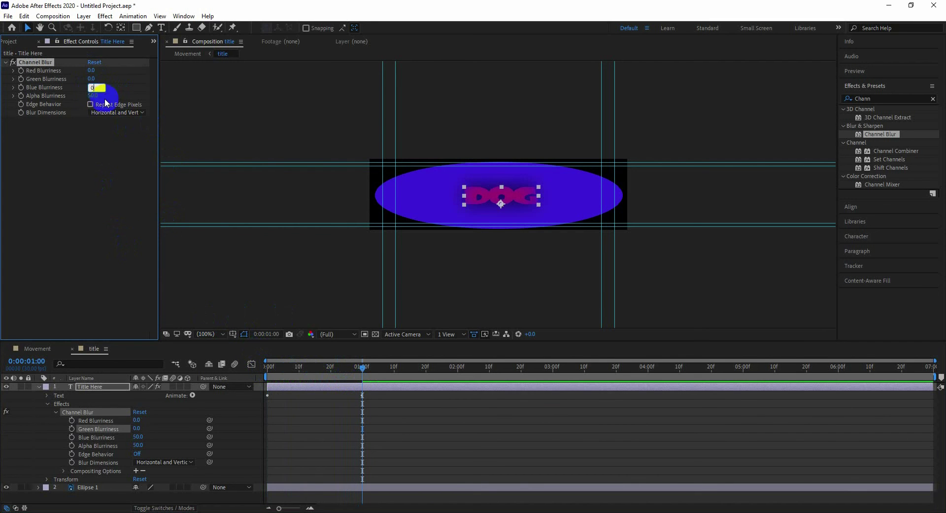
pyautogui.click(93, 96)
pyautogui.write('0')
pyautogui.click(117, 141)
pyautogui.click(142, 115)
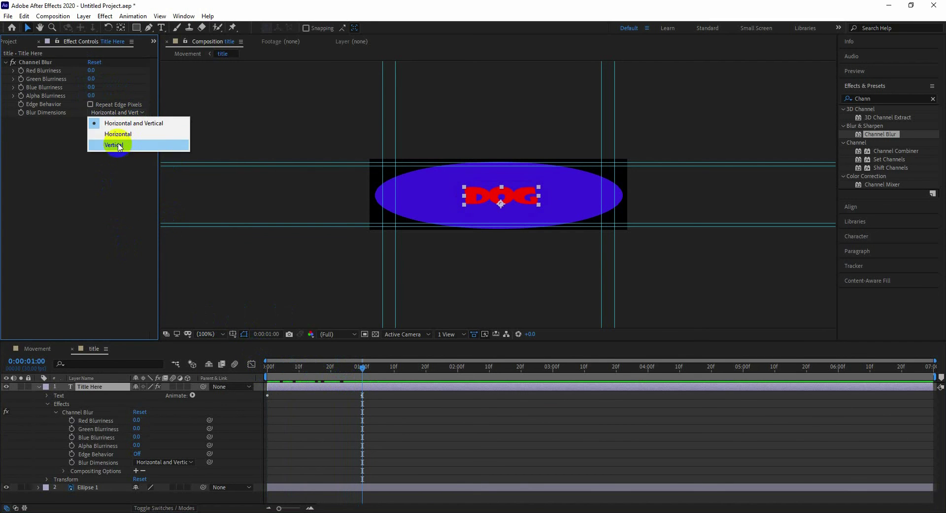
pyautogui.click(356, 277)
pyautogui.moveTo(362, 369); pyautogui.dragTo(258, 395)
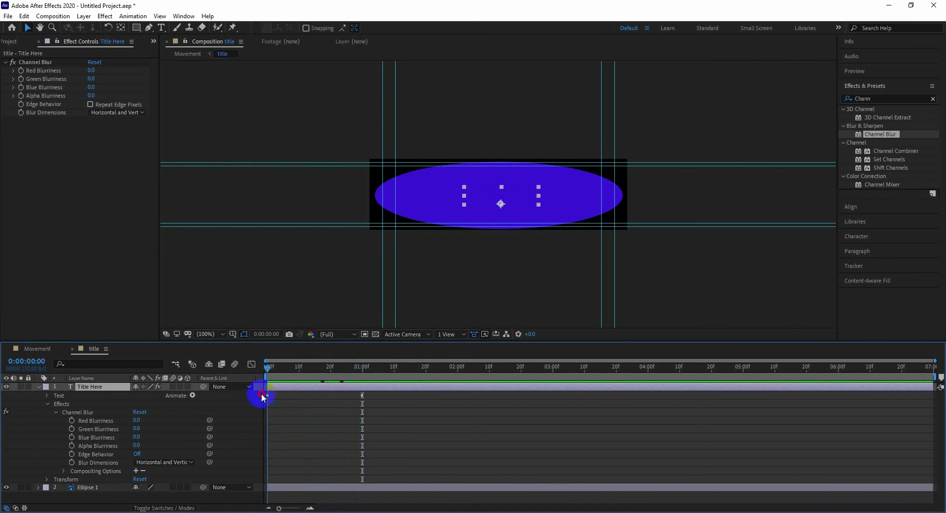
pyautogui.click(48, 404)
pyautogui.click(46, 395)
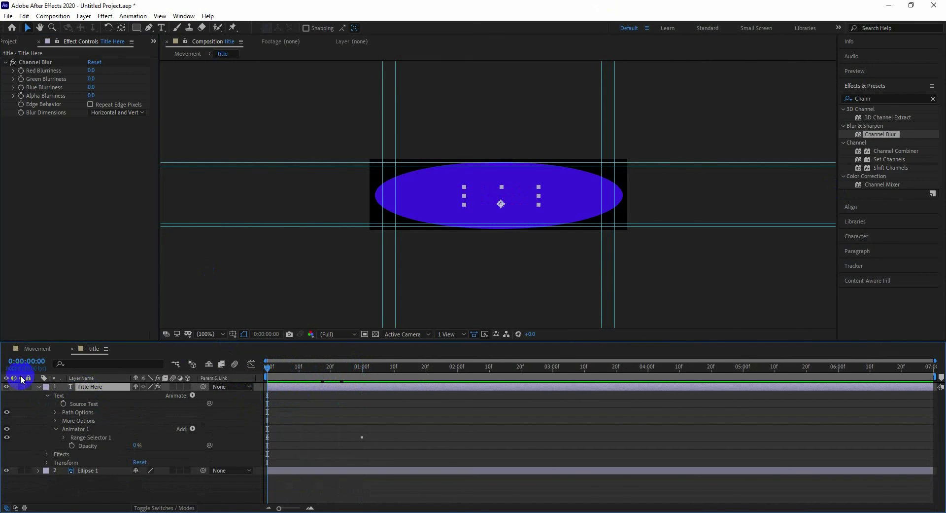
pyautogui.click(27, 347)
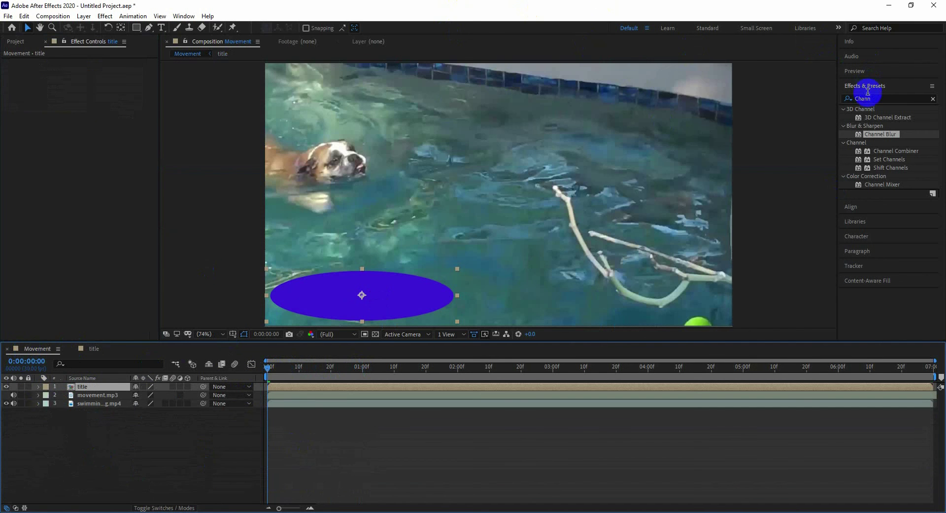
pyautogui.click(849, 98)
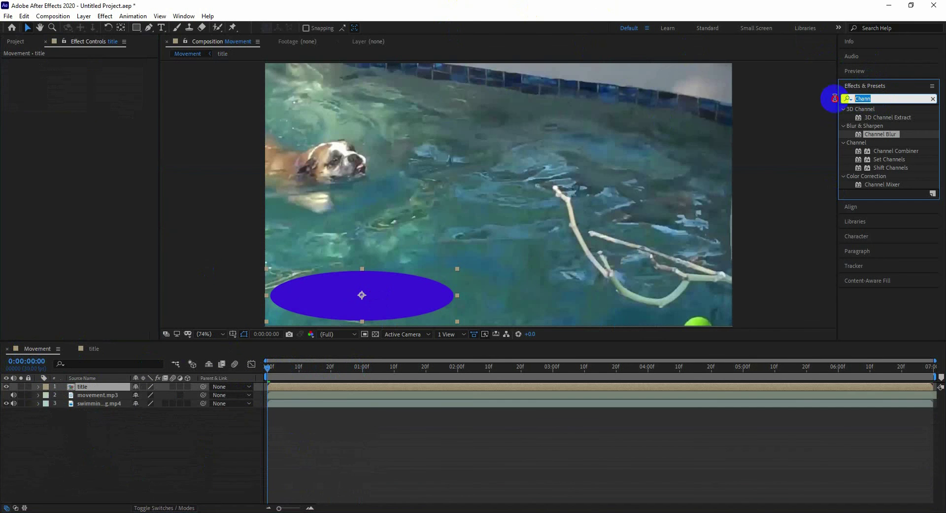
pyautogui.doubleClick(47, 389)
pyautogui.click(48, 396)
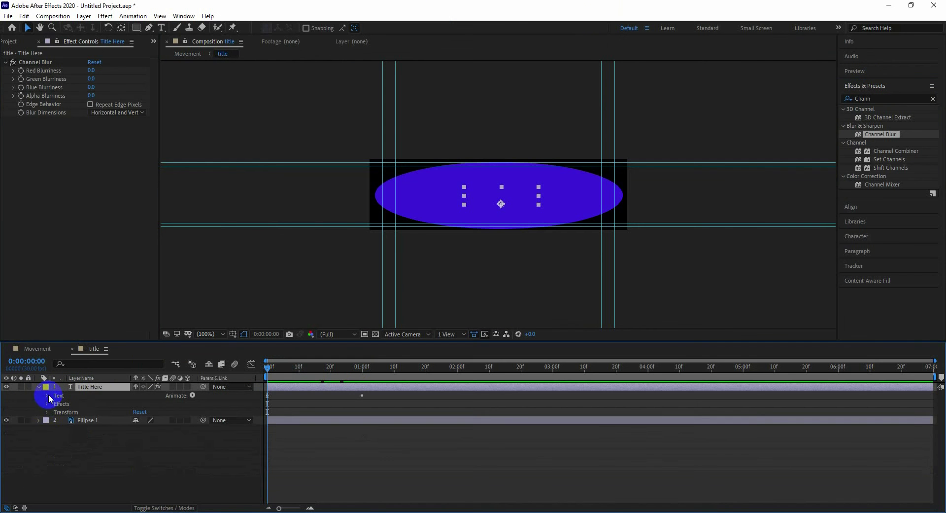
pyautogui.click(39, 387)
# Set the Ellipse 1 layer's opacity to 20% and leave only its Opacity property revealed.
pyautogui.click(85, 395)
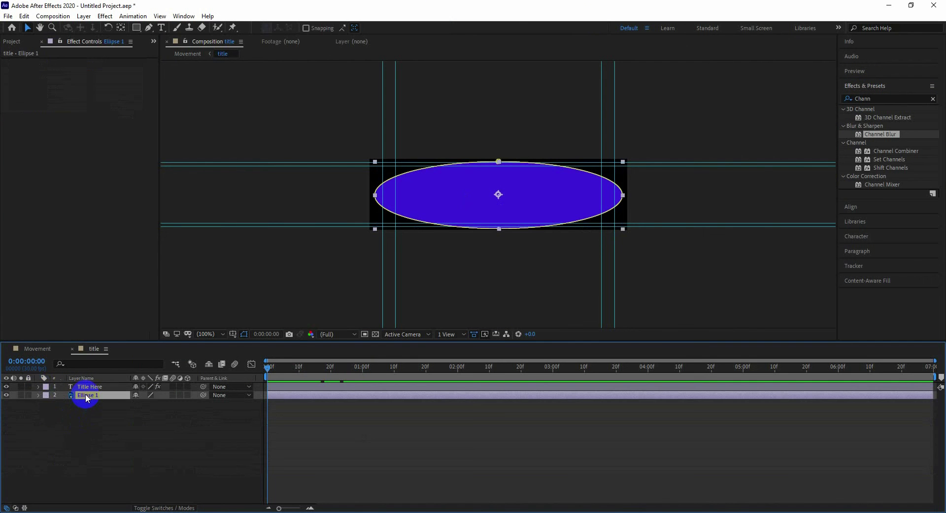
pyautogui.click(38, 395)
pyautogui.click(47, 413)
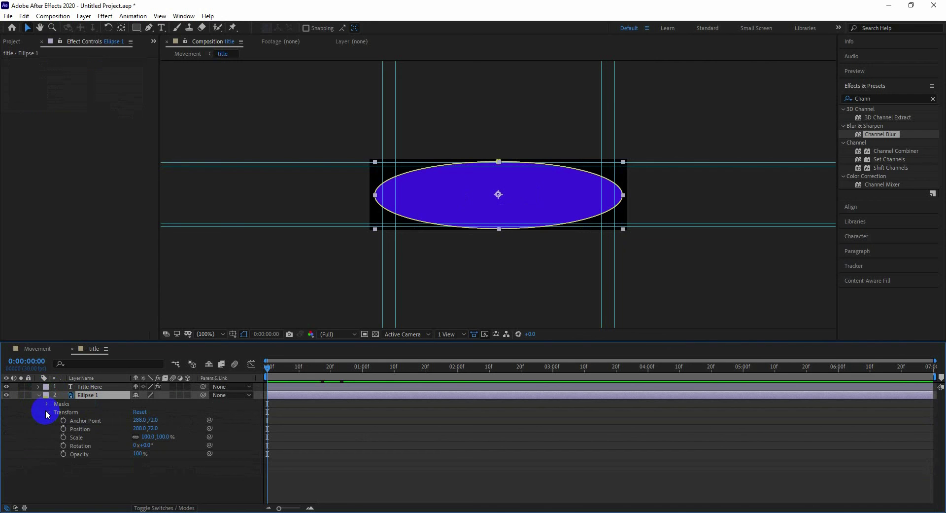
pyautogui.click(138, 453)
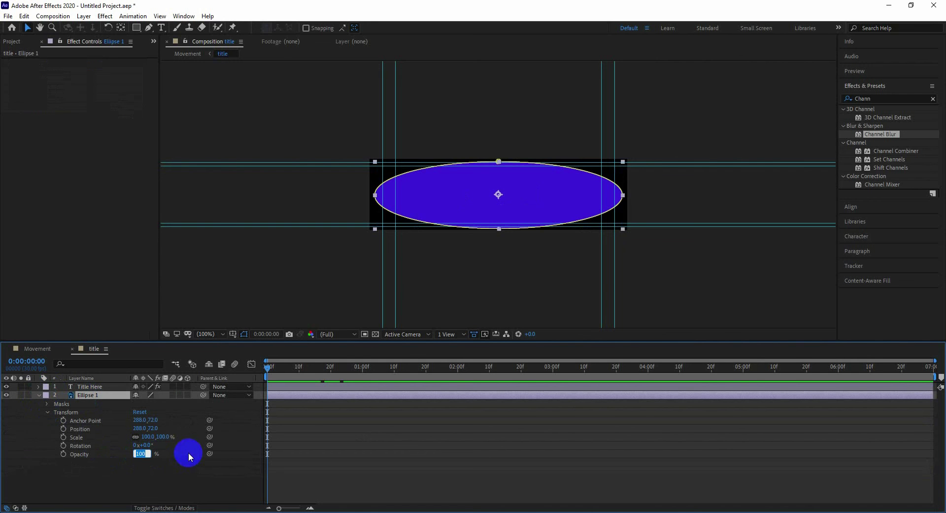
pyautogui.write('20')
pyautogui.click(167, 473)
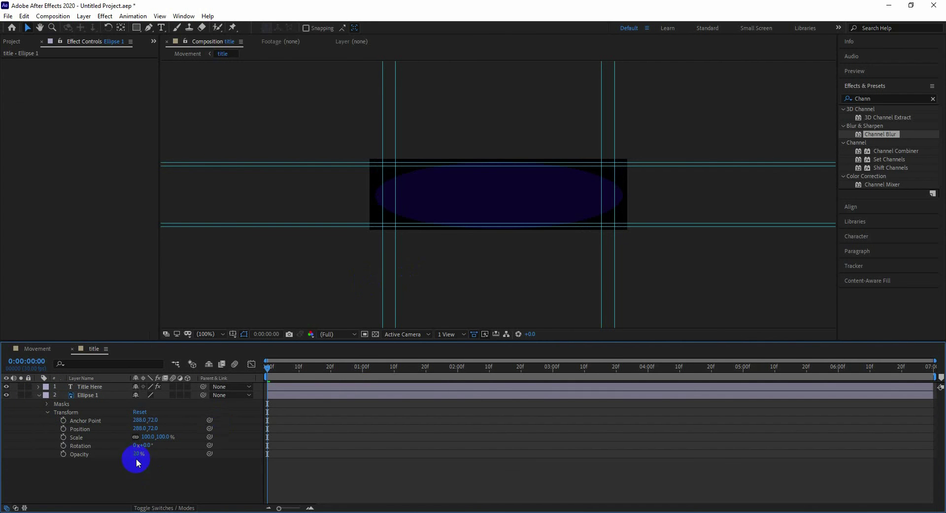
pyautogui.click(39, 395)
pyautogui.click(84, 398)
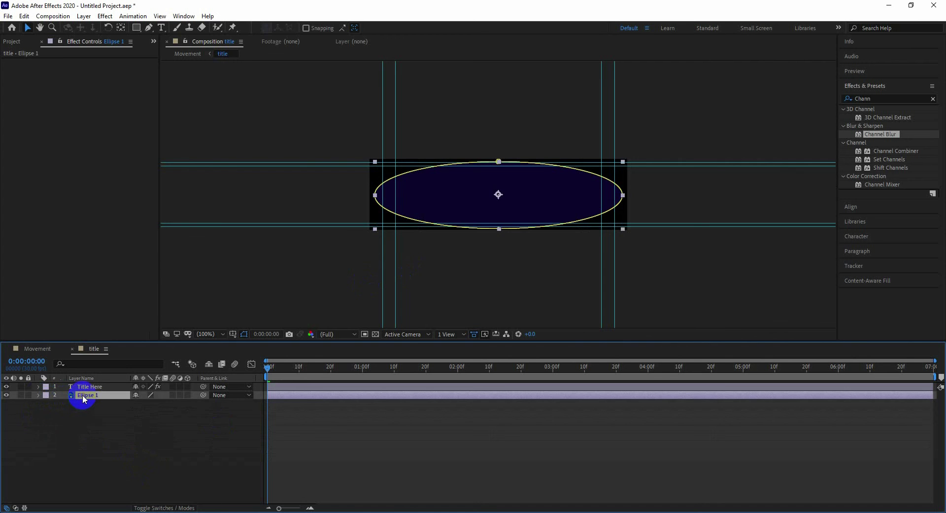
pyautogui.press('t')
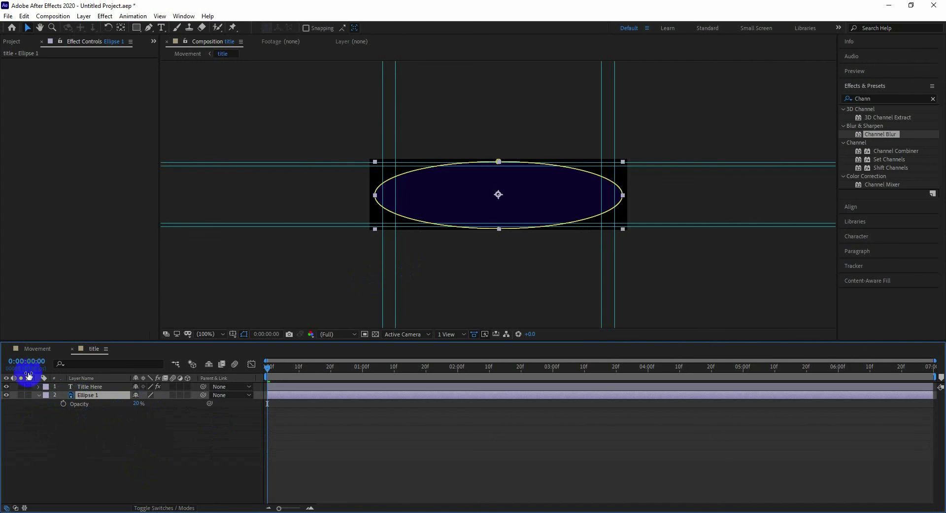
# In the Movement composition, apply Auto Contrast to the swimming_dog.mp4 layer with Blend With Original at 20%, and scrub the result.
pyautogui.click(32, 348)
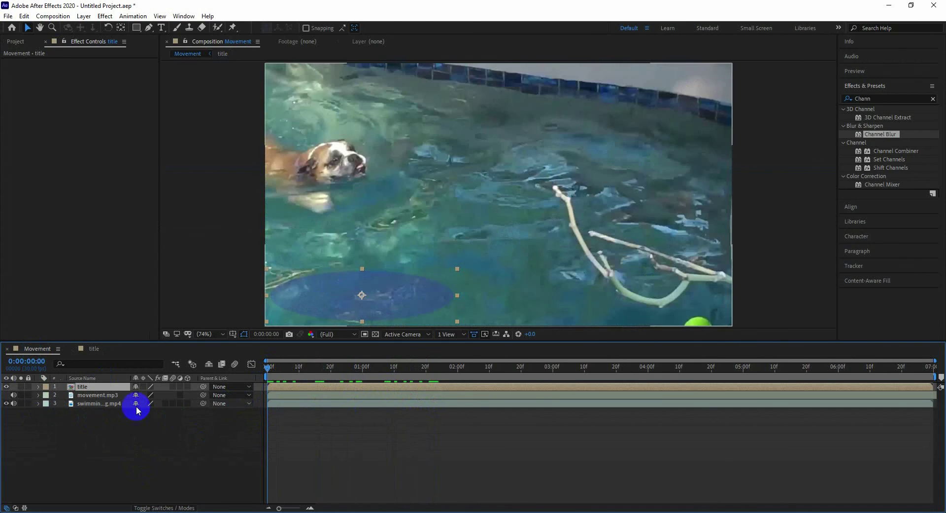
pyautogui.click(869, 99)
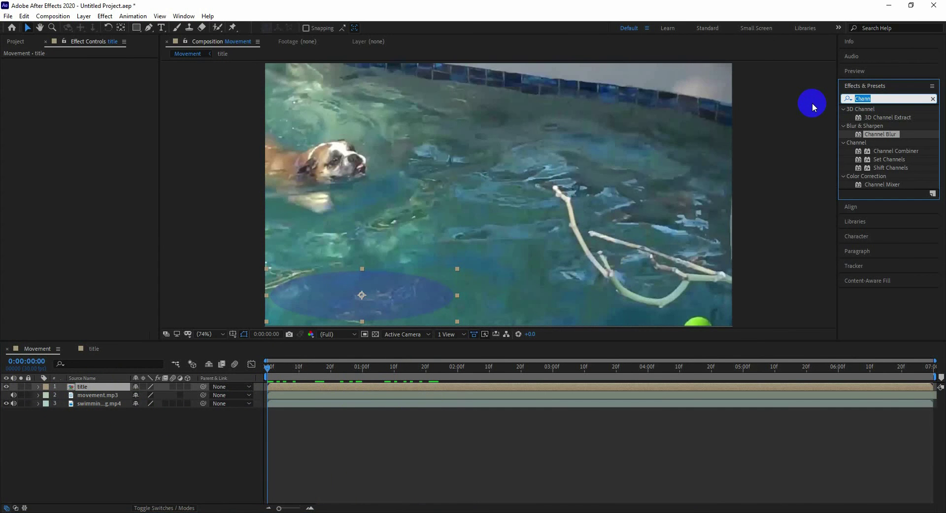
pyautogui.write('auto')
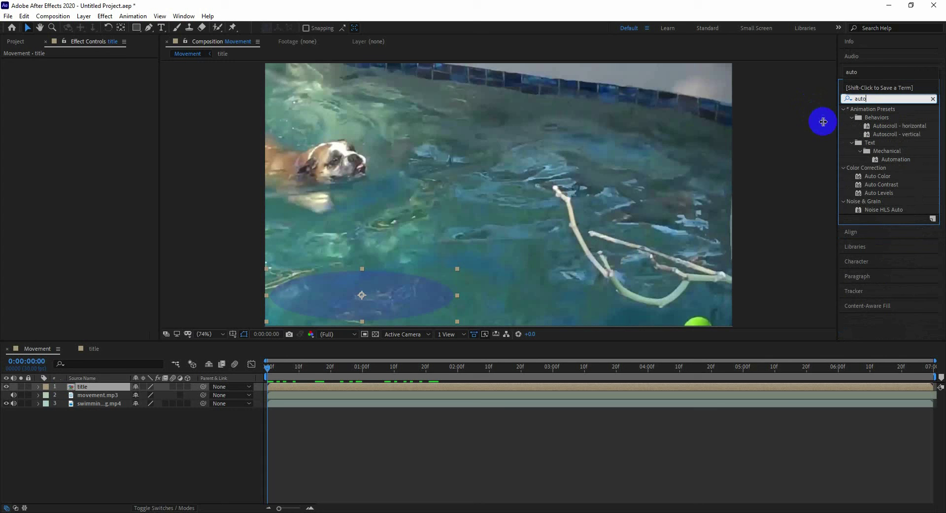
pyautogui.click(885, 185)
pyautogui.moveTo(880, 183); pyautogui.dragTo(97, 403)
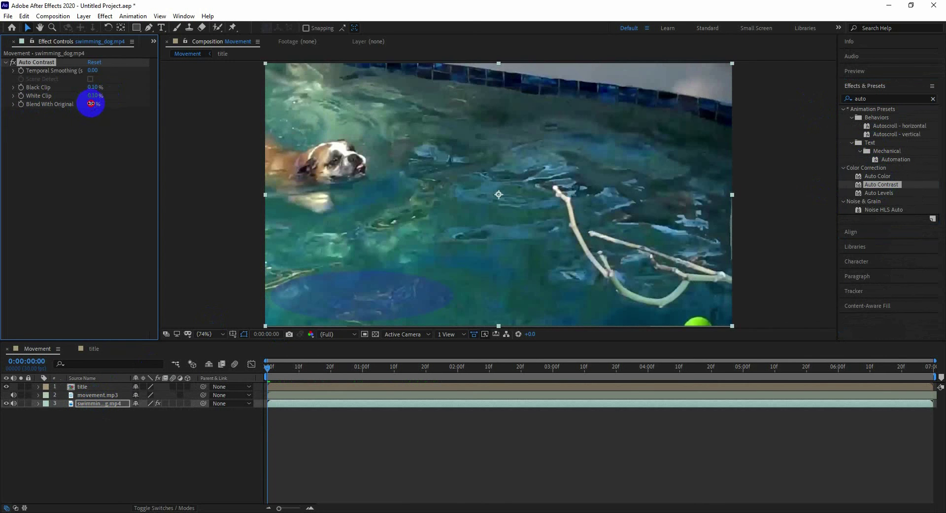
pyautogui.write('20')
pyautogui.click(185, 254)
pyautogui.moveTo(268, 368); pyautogui.dragTo(230, 391)
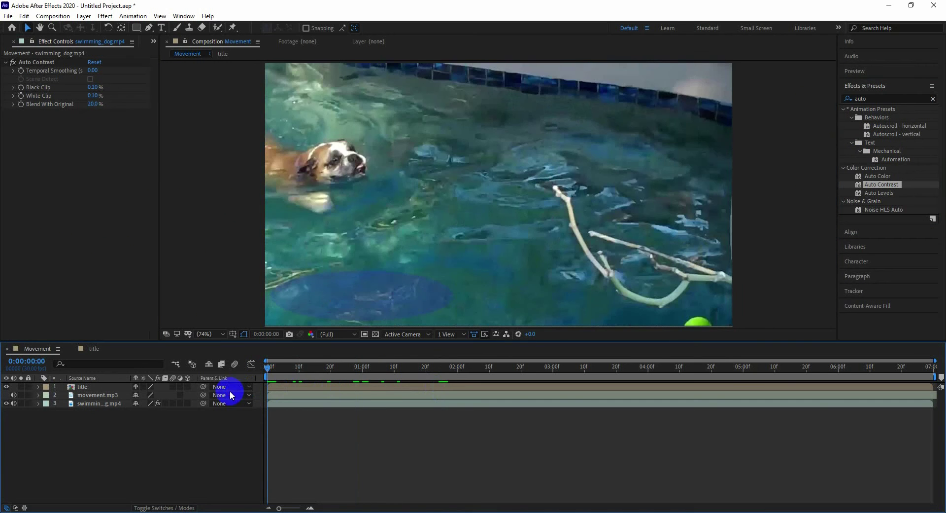
# Find the CC Light Sweep effect and apply it to the swimming_dog.mp4 layer.
pyautogui.click(874, 99)
pyautogui.write('cc')
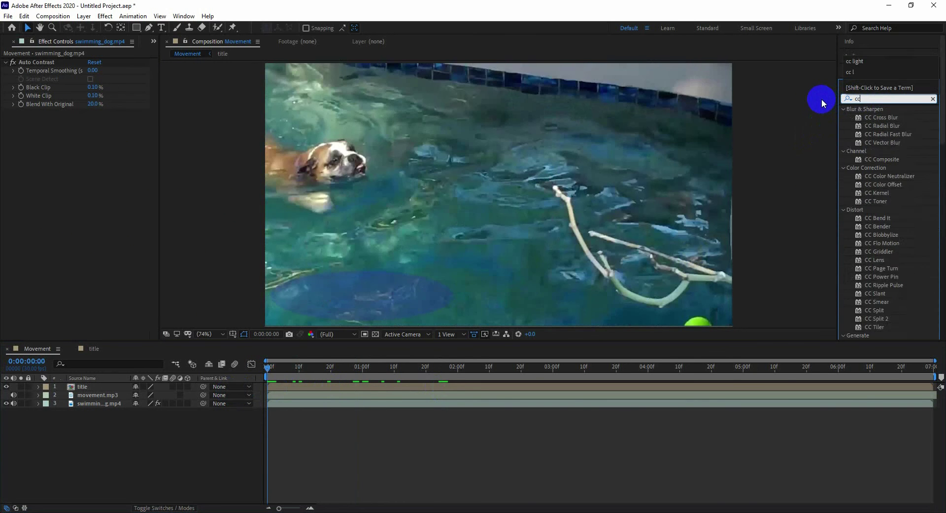
pyautogui.write(' light')
pyautogui.click(884, 134)
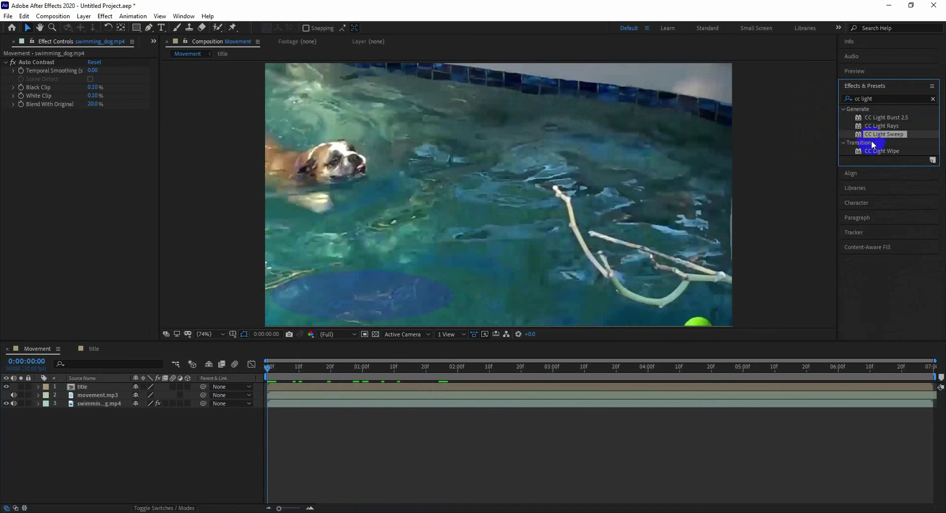
pyautogui.moveTo(873, 144); pyautogui.dragTo(105, 407)
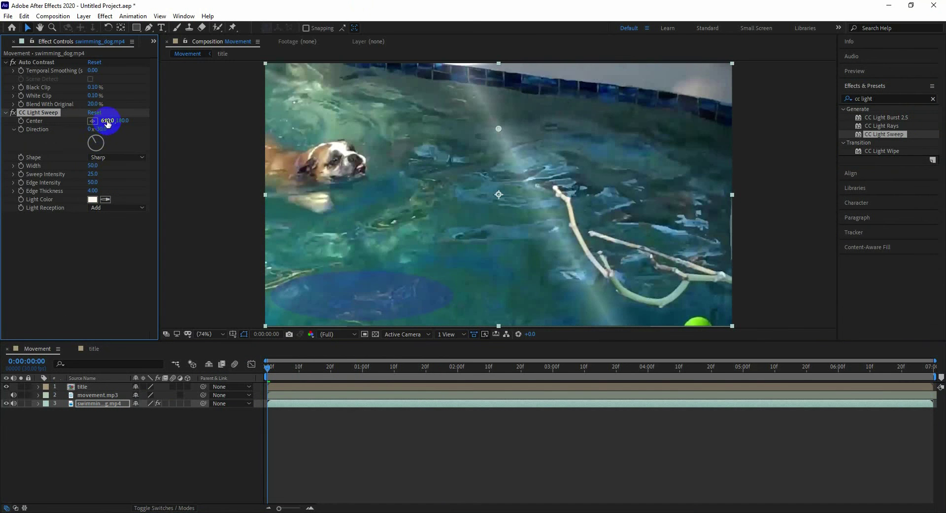
# Move the CC Light Sweep centre past the frame's left edge to X about -315 and enable Center keyframing at time zero.
pyautogui.moveTo(108, 120); pyautogui.dragTo(25, 262)
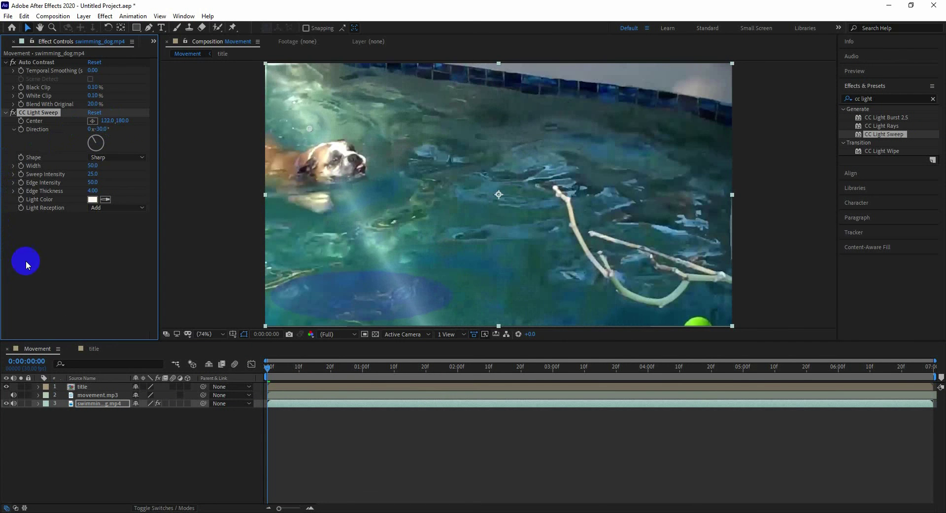
pyautogui.moveTo(97, 122); pyautogui.dragTo(2, 222)
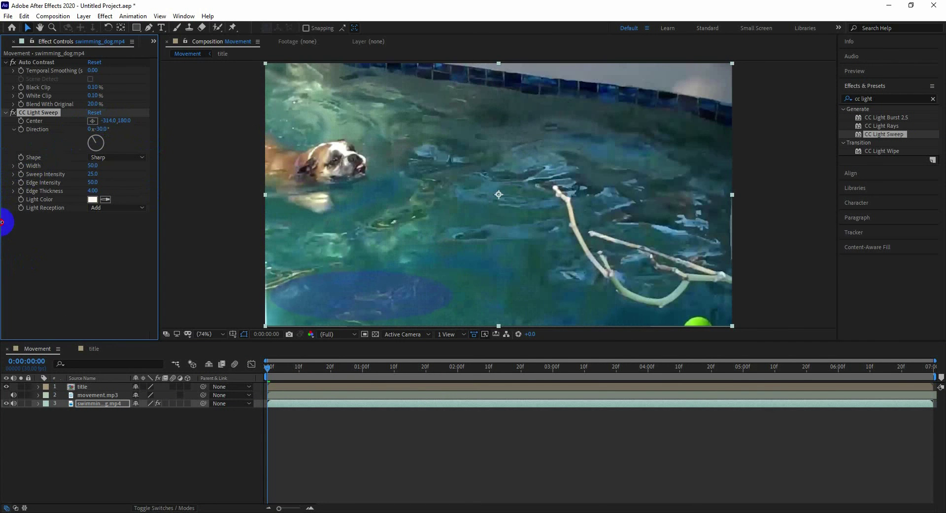
pyautogui.click(20, 121)
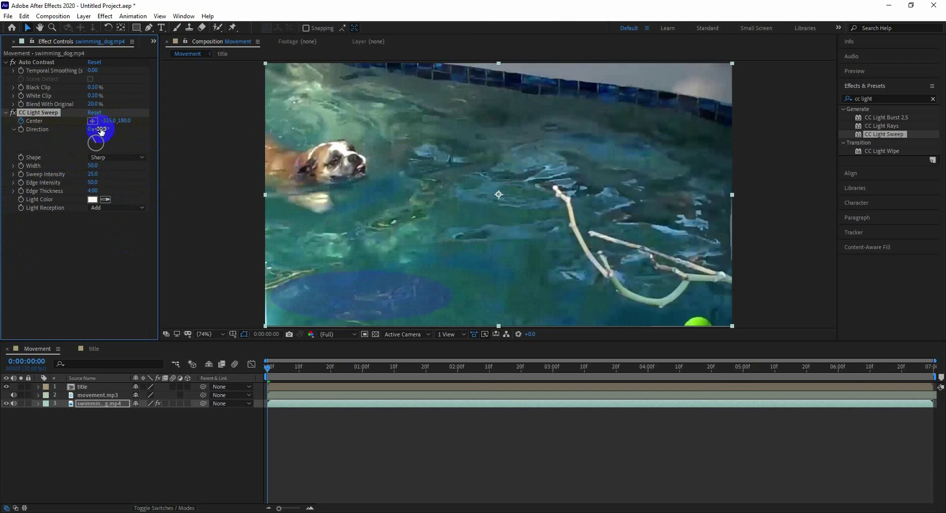
# Set the CC Light Sweep direction to -37°, width to 60, sweep intensity to 20 and edge thickness to 0.
pyautogui.click(100, 126)
pyautogui.press('BackSpace')
pyautogui.write('7')
pyautogui.click(93, 166)
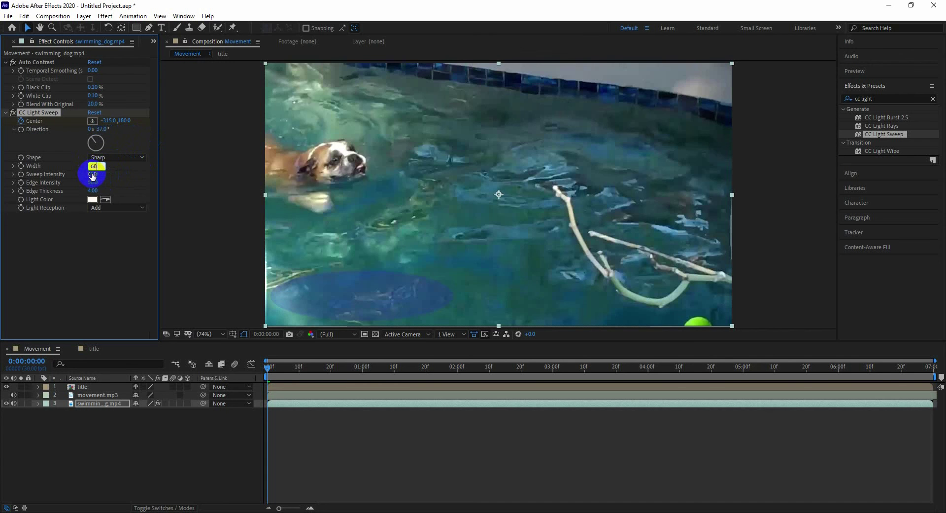
pyautogui.click(92, 175)
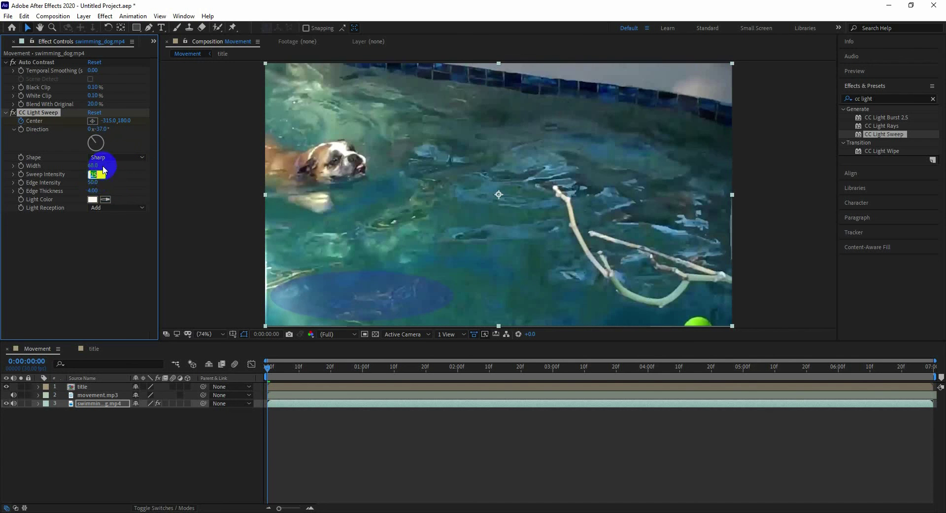
pyautogui.write('20')
pyautogui.click(93, 191)
pyautogui.write('0')
pyautogui.click(96, 182)
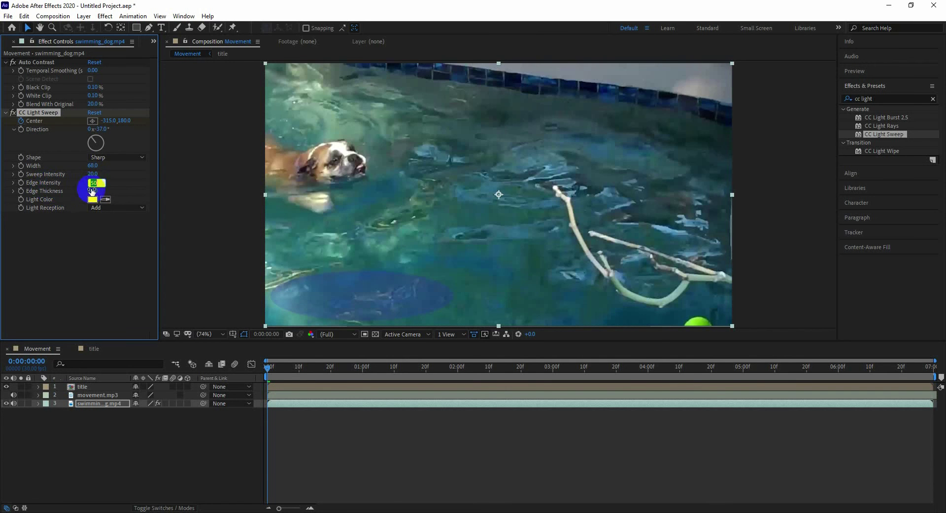
pyautogui.click(112, 184)
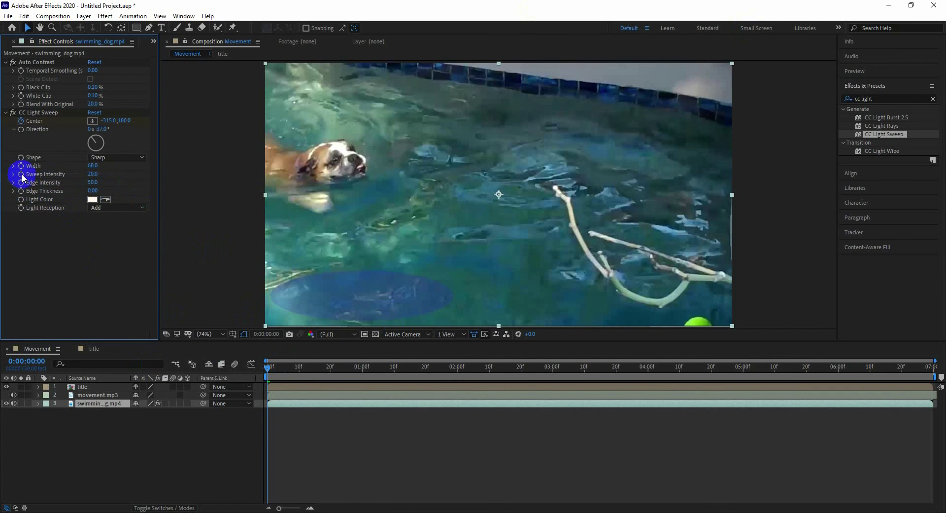
# Bring the light sweep's centre into the frame at X about 474 and change its shape to Smooth.
pyautogui.moveTo(268, 367); pyautogui.dragTo(247, 381)
pyautogui.moveTo(106, 122)
pyautogui.mouseDown()
pyautogui.moveTo(181, 122)
pyautogui.moveTo(92, 148)
pyautogui.moveTo(529, 148)
pyautogui.mouseUp()
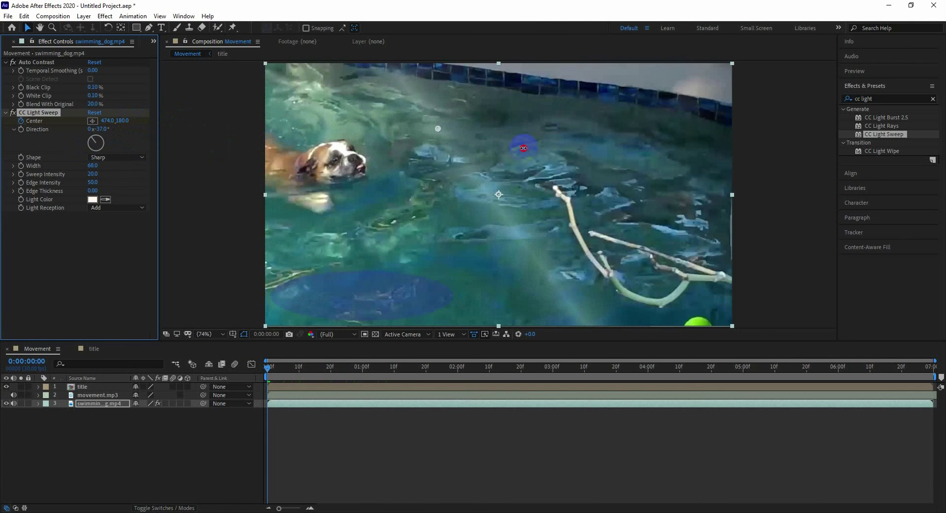
pyautogui.click(133, 157)
pyautogui.click(118, 178)
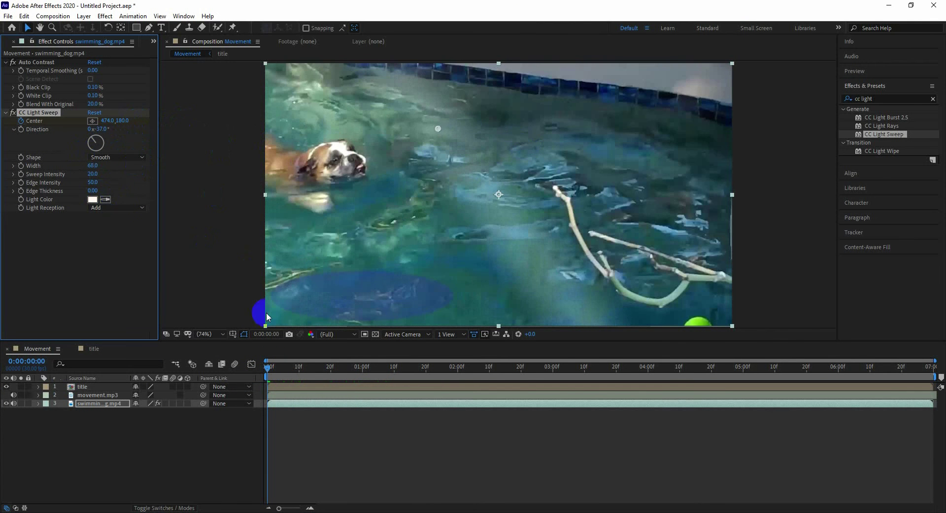
# Reveal the light sweep's Center property in the timeline and set its time-zero X value to about -329.
pyautogui.moveTo(267, 367); pyautogui.dragTo(247, 381)
pyautogui.doubleClick(34, 121)
pyautogui.moveTo(138, 431); pyautogui.dragTo(1, 438)
pyautogui.click(138, 426)
pyautogui.moveTo(138, 432); pyautogui.dragTo(1, 446)
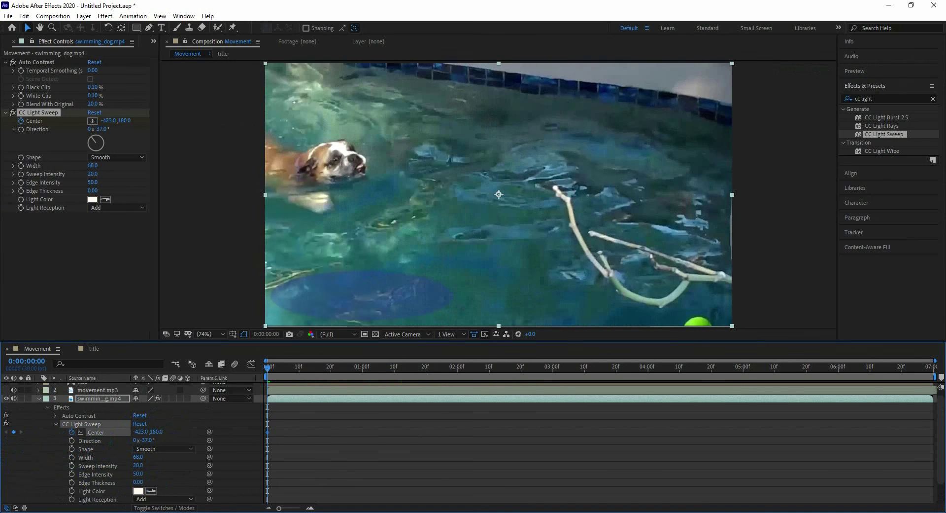
# Keyframe the light sweep's centre at X about 1344 at frame 20, preview the sweep and collapse the layer's effects.
pyautogui.moveTo(268, 366); pyautogui.dragTo(331, 392)
pyautogui.moveTo(139, 437); pyautogui.dragTo(910, 433)
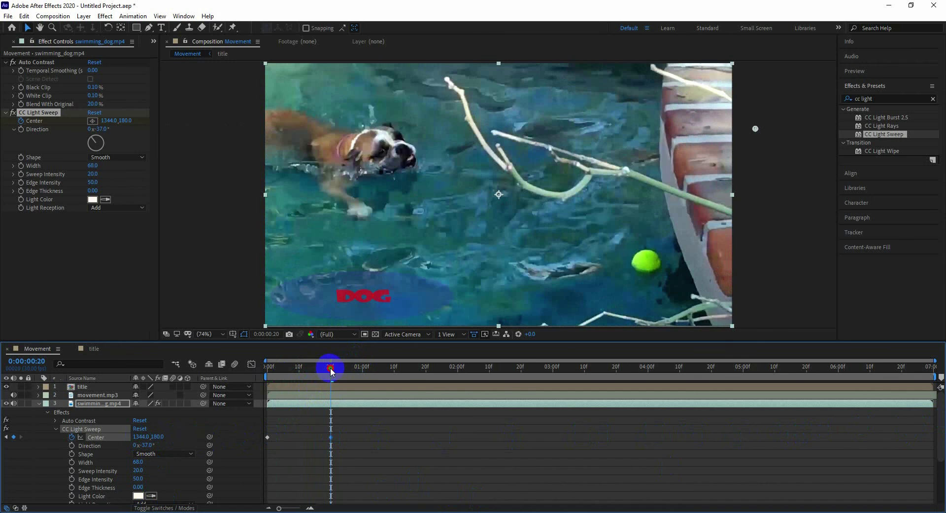
pyautogui.moveTo(331, 370); pyautogui.dragTo(252, 406)
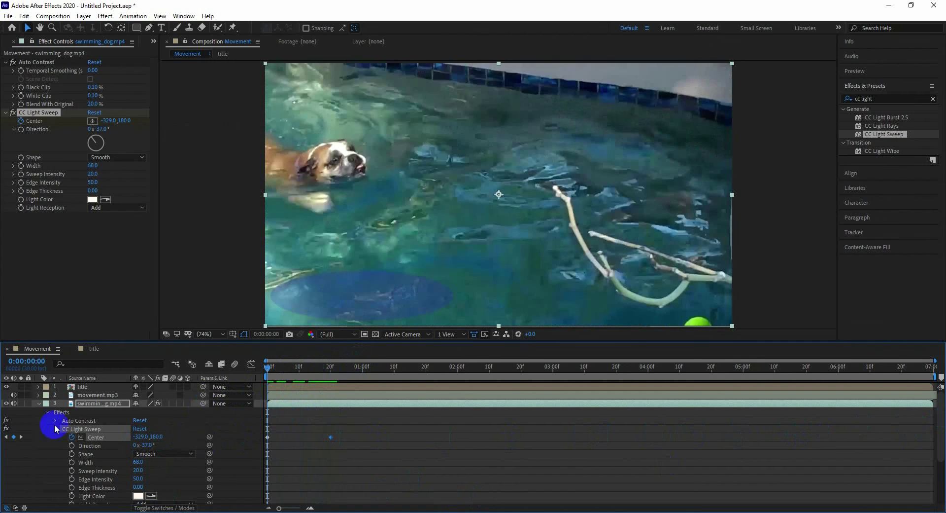
pyautogui.click(48, 412)
pyautogui.click(85, 254)
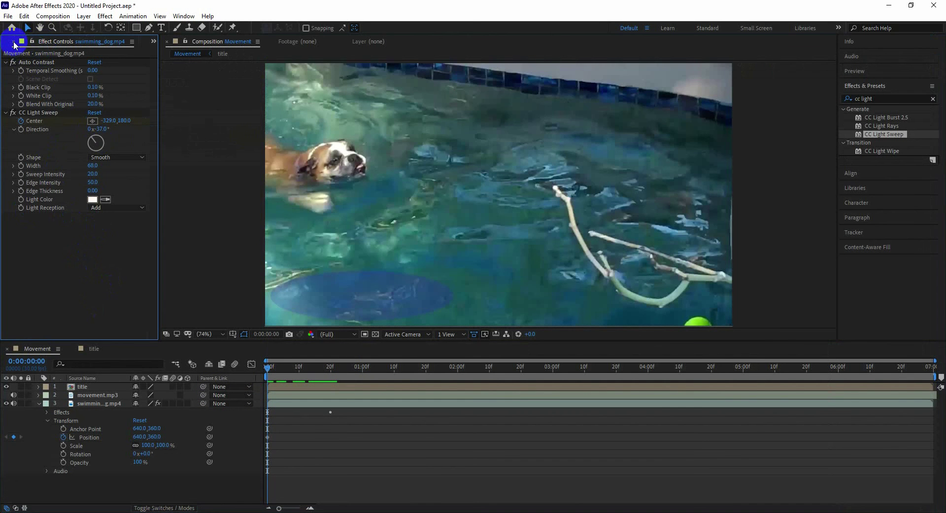
# Select the title layer in the Movement composition with the playhead at time zero.
pyautogui.click(80, 387)
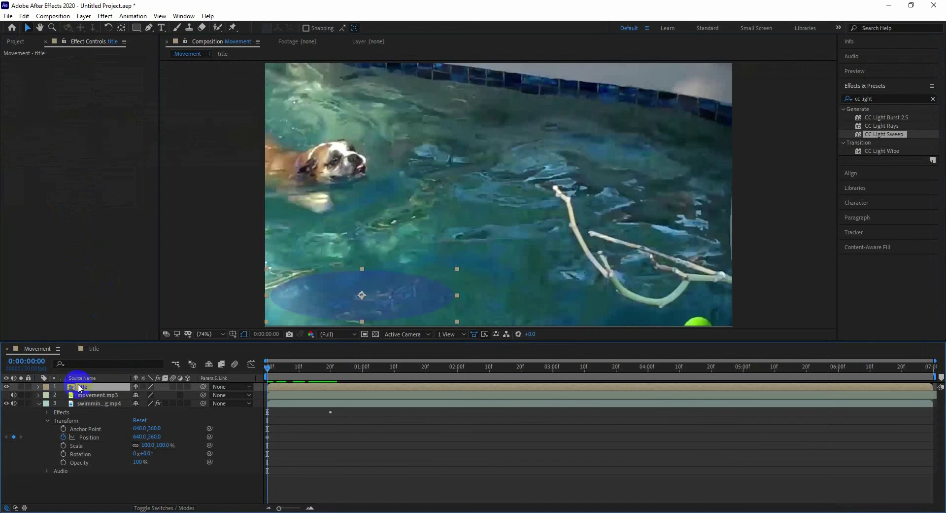
pyautogui.click(46, 78)
pyautogui.click(15, 42)
pyautogui.click(73, 41)
pyautogui.click(266, 369)
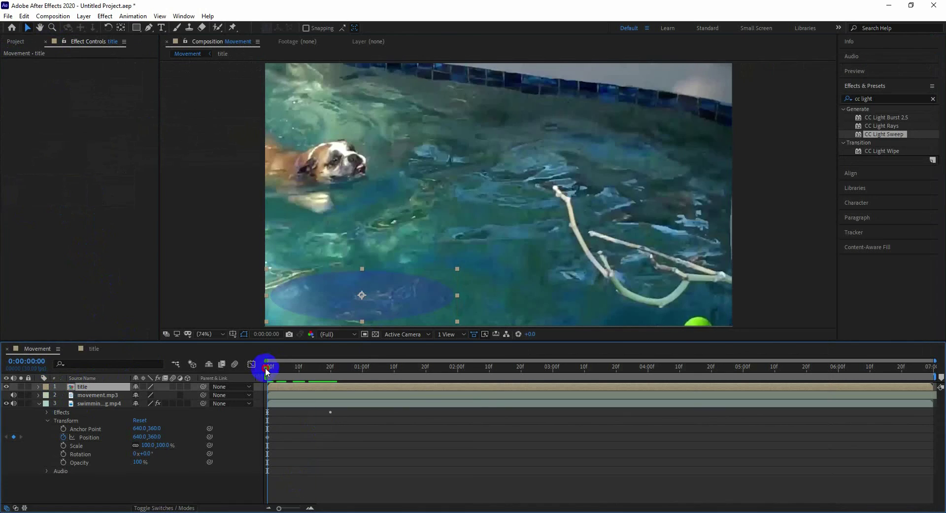